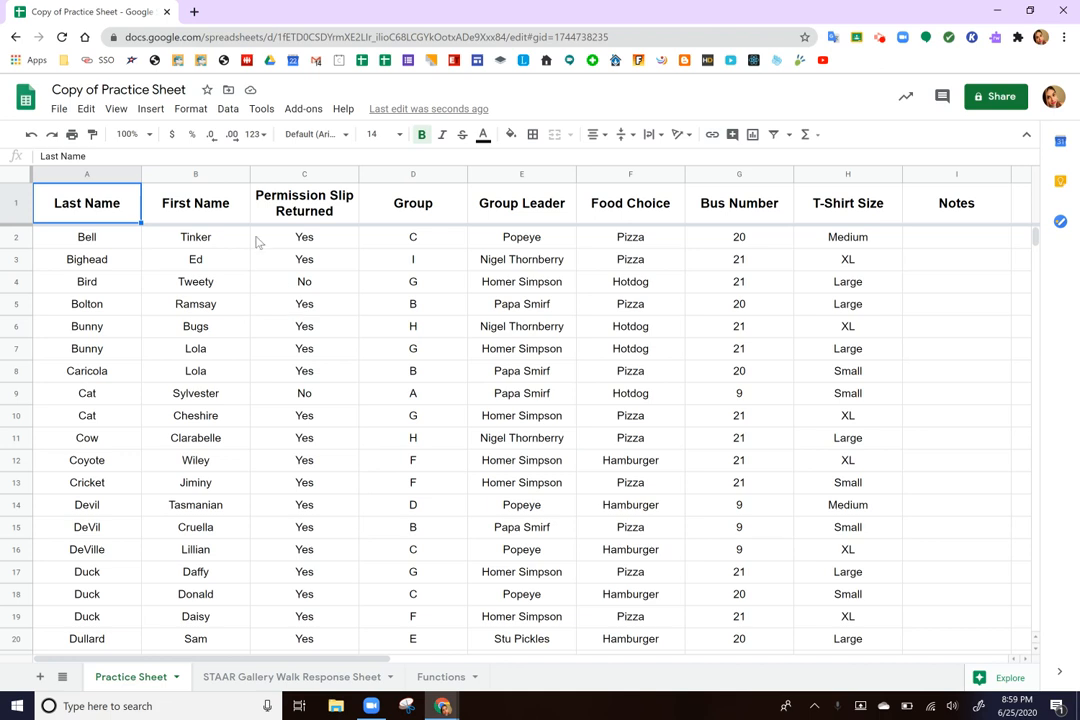
Step: Apply alternating colors to A1:I59 with a header, using the default style with a bright blue header and pale blue bands
{"action": "left_click", "coordinate": [189, 109]}
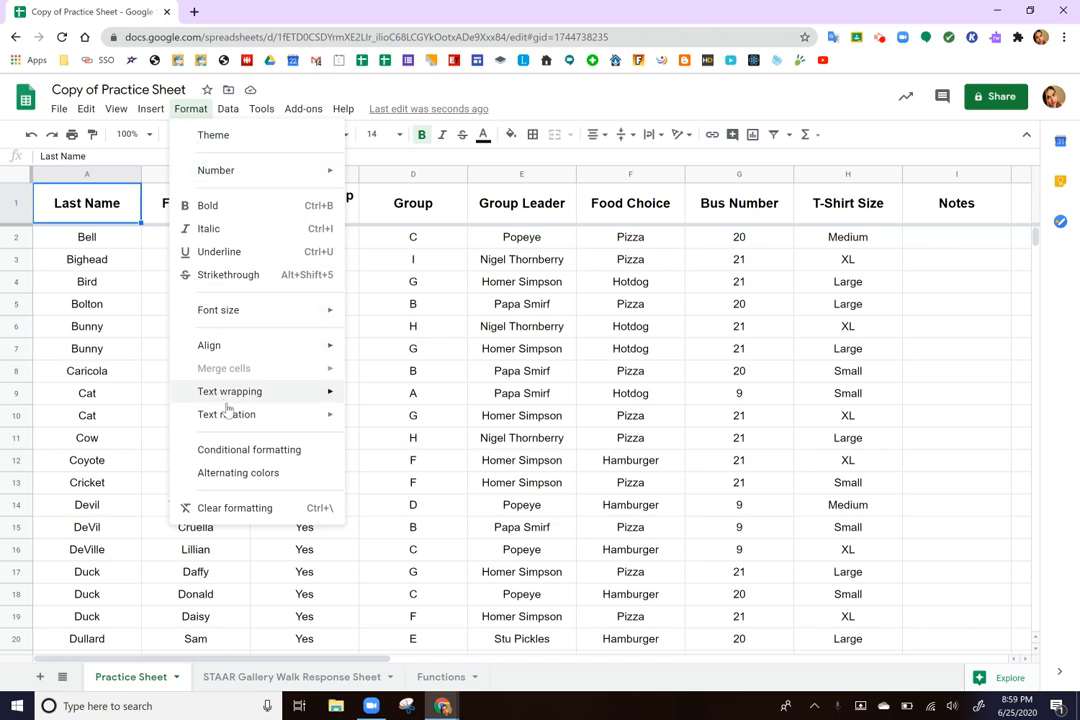
{"action": "left_click", "coordinate": [184, 483]}
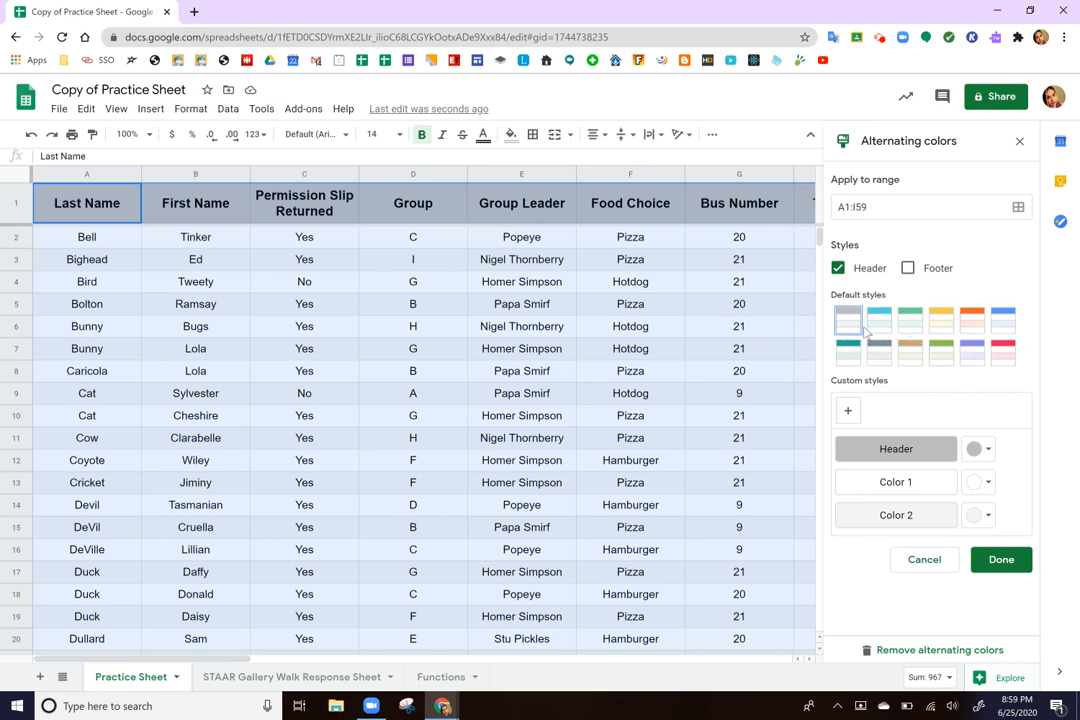
{"action": "left_click", "coordinate": [876, 325]}
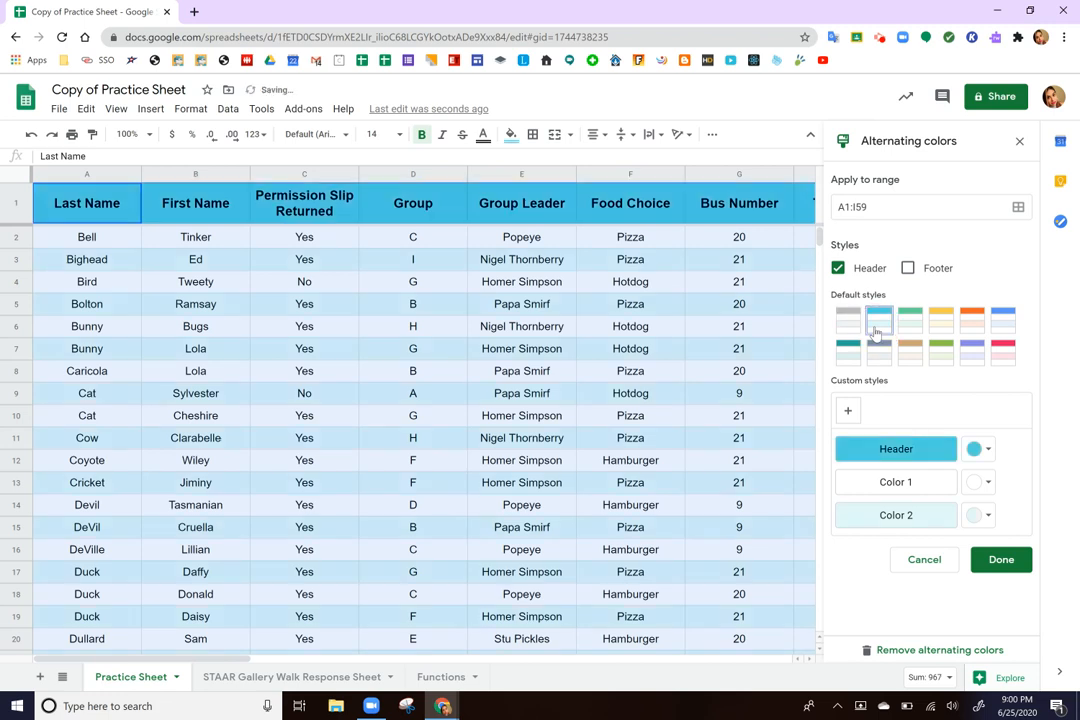
{"action": "left_click", "coordinate": [907, 326]}
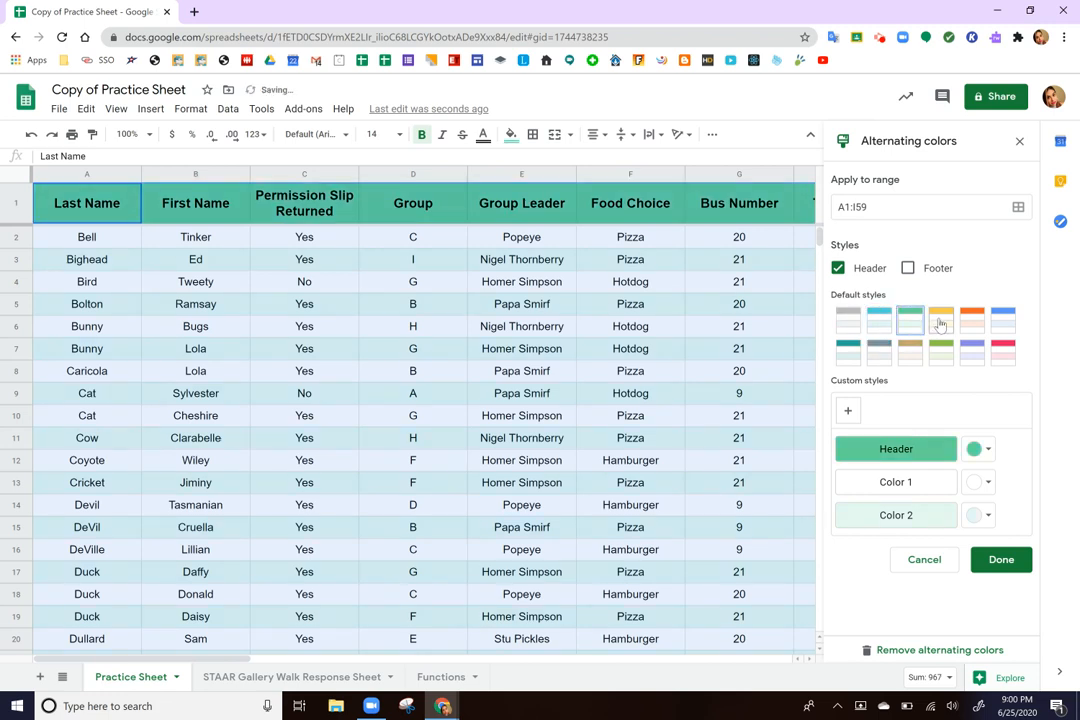
{"action": "left_click", "coordinate": [939, 317]}
{"action": "left_click", "coordinate": [981, 318]}
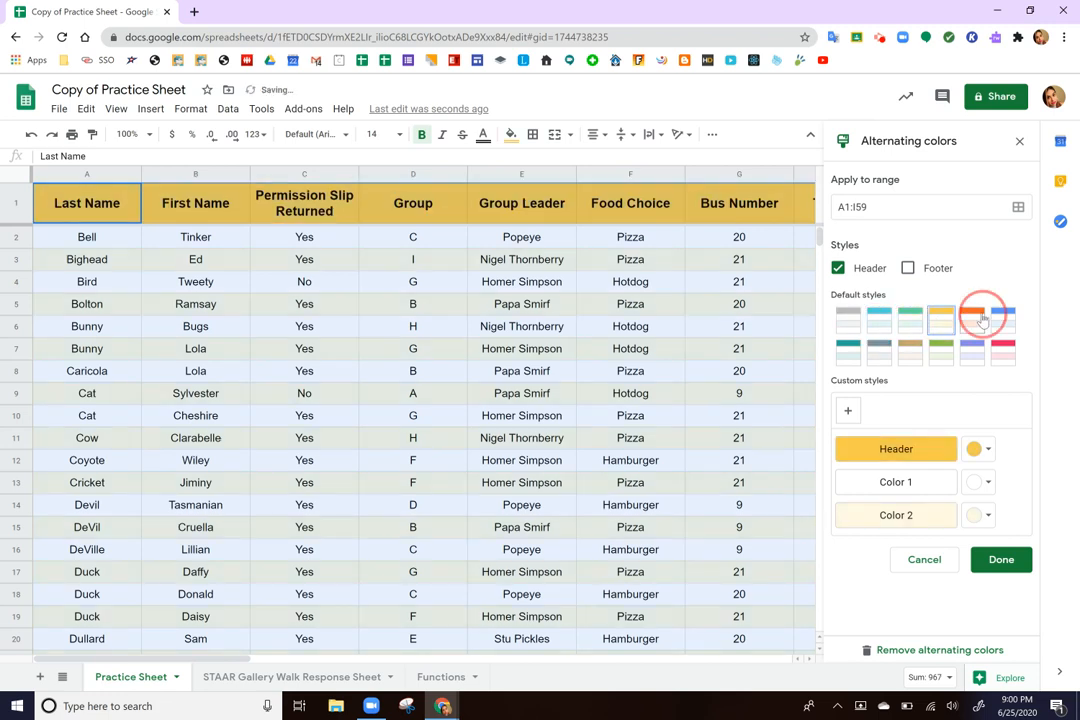
{"action": "left_click", "coordinate": [995, 319]}
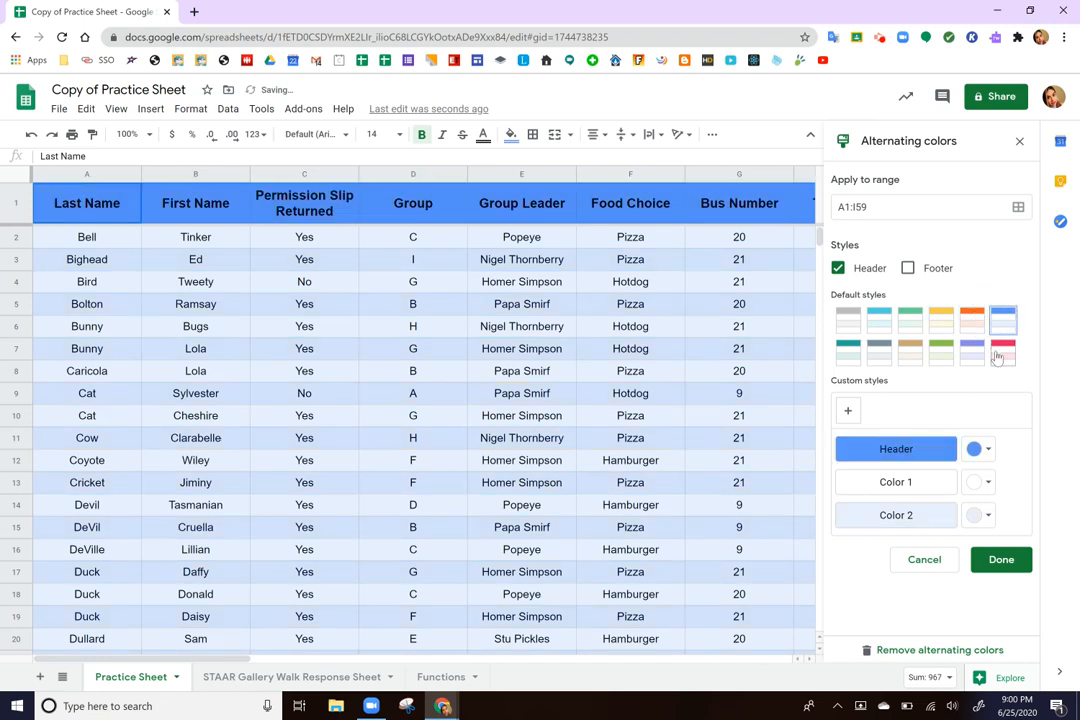
{"action": "left_click", "coordinate": [1000, 352]}
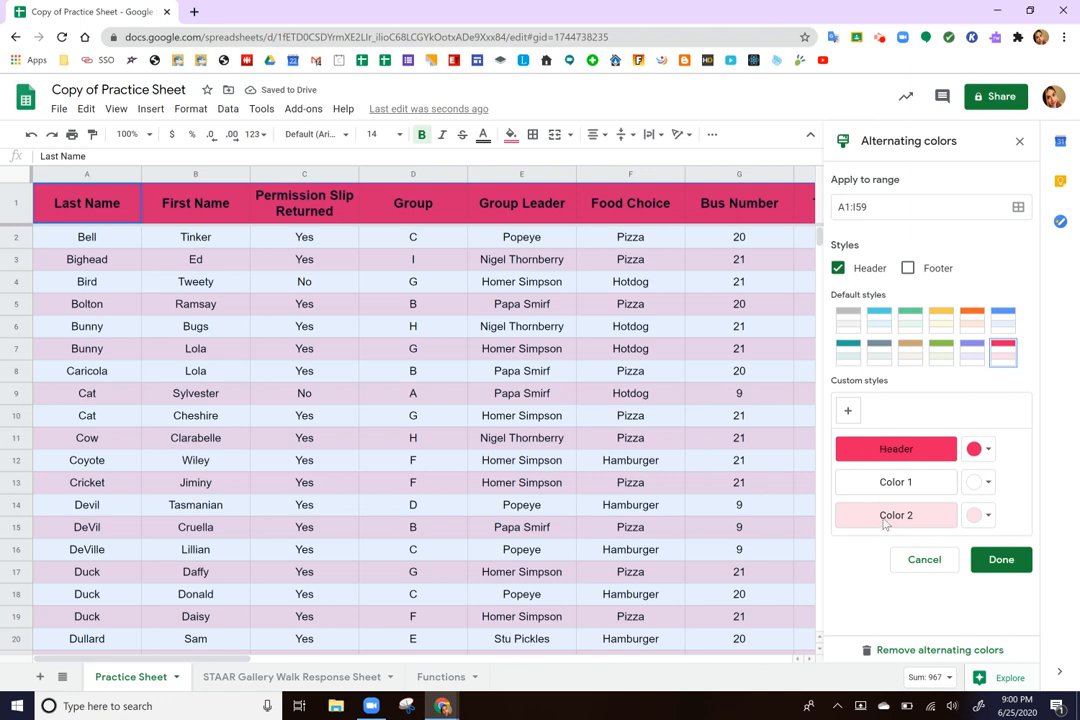
{"action": "left_click", "coordinate": [919, 335]}
{"action": "left_click", "coordinate": [1001, 318]}
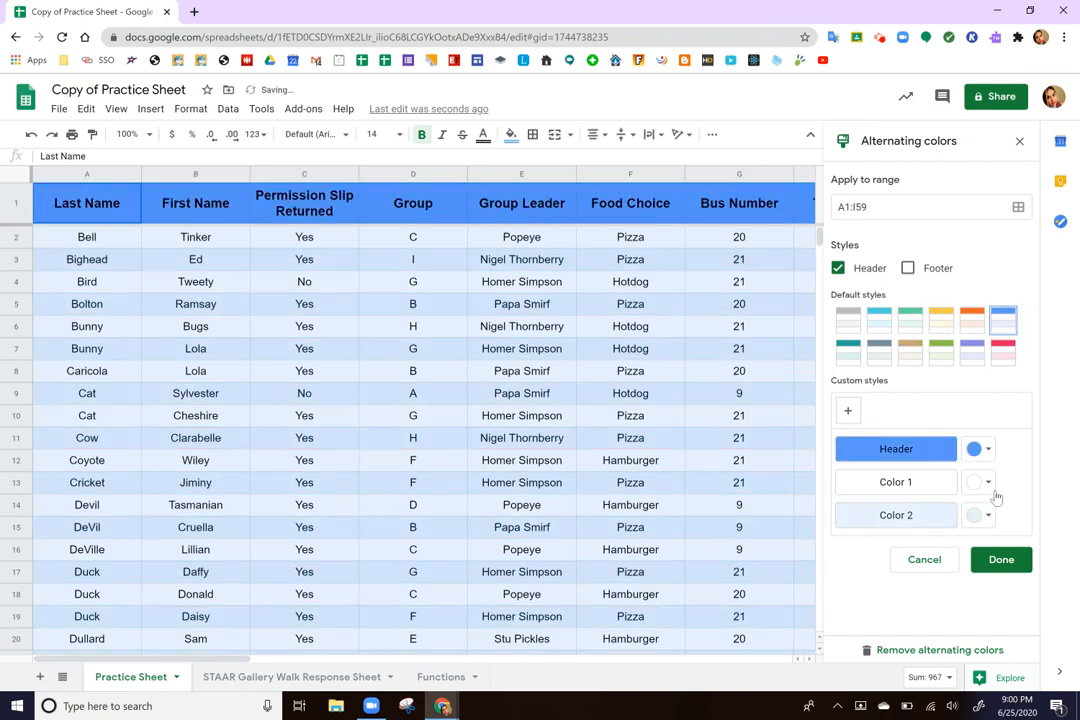
{"action": "left_click", "coordinate": [1001, 573]}
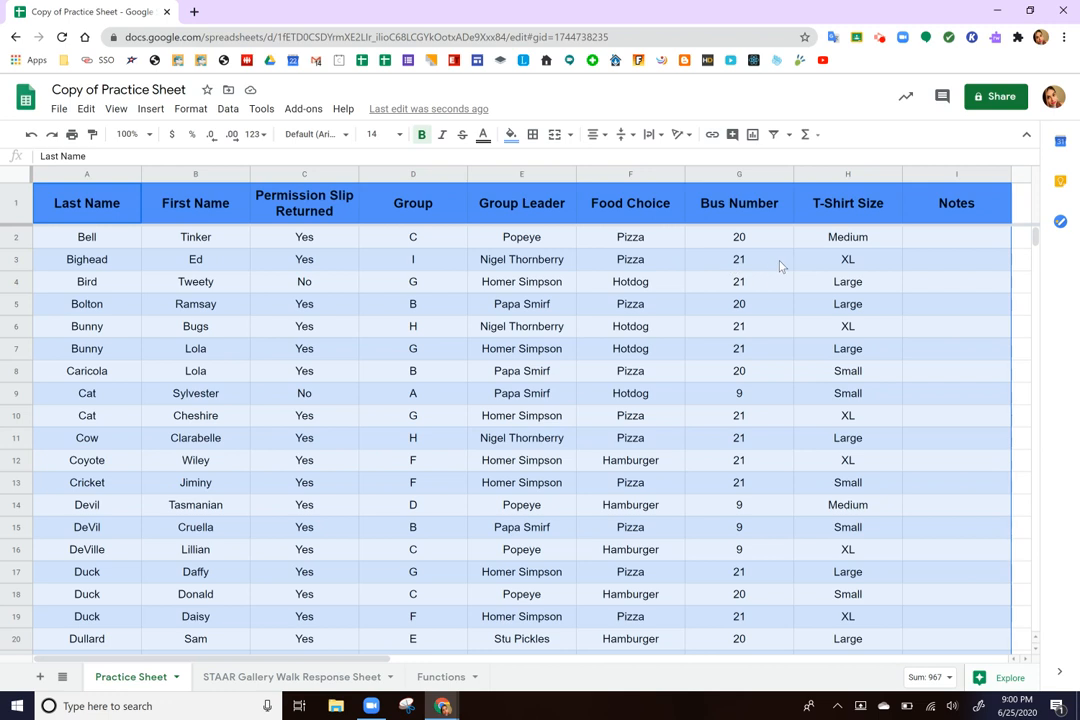
Step: Add a thick black outer border around the whole data table
{"action": "left_click", "coordinate": [86, 218]}
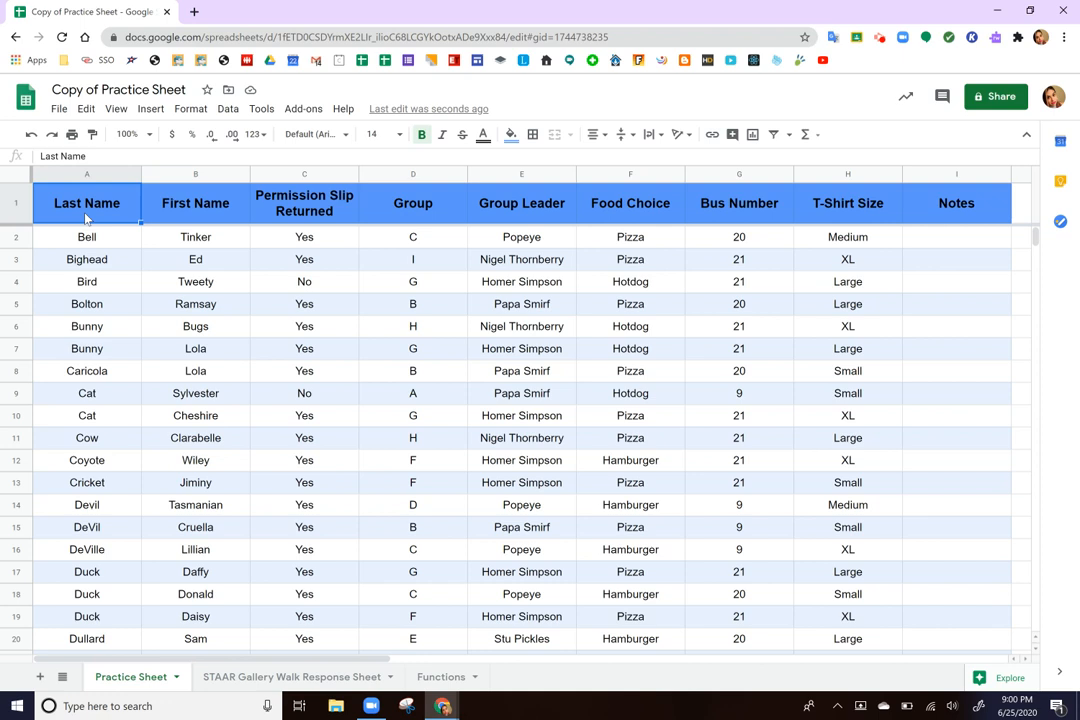
{"action": "key", "text": "ctrl+a"}
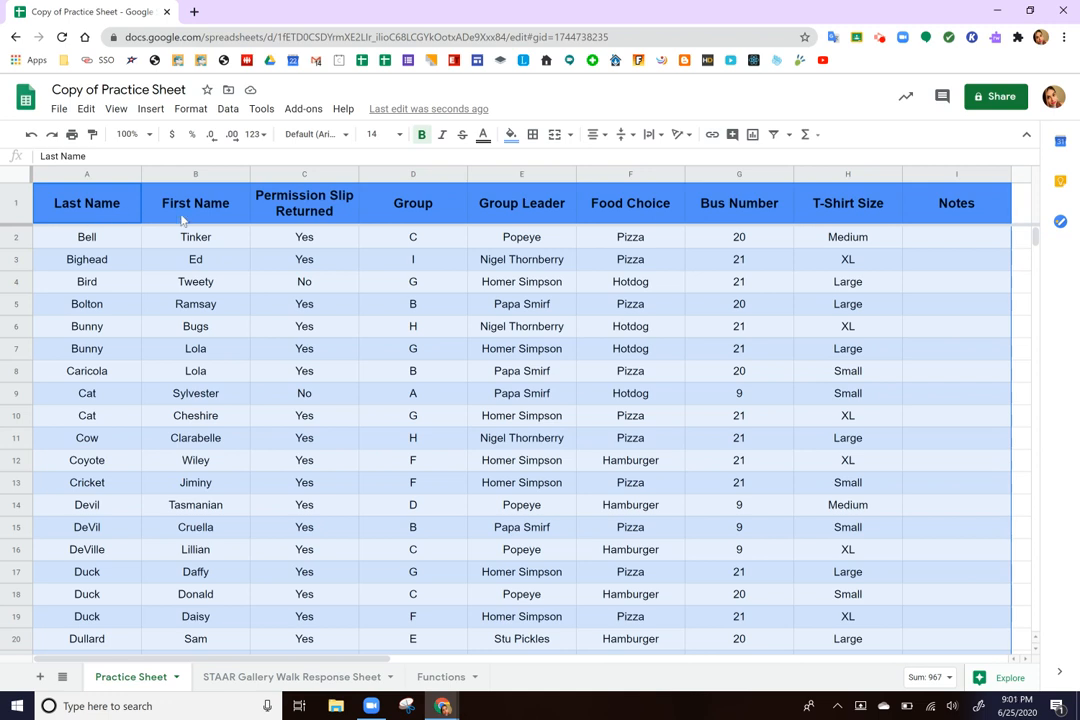
{"action": "left_click", "coordinate": [534, 139]}
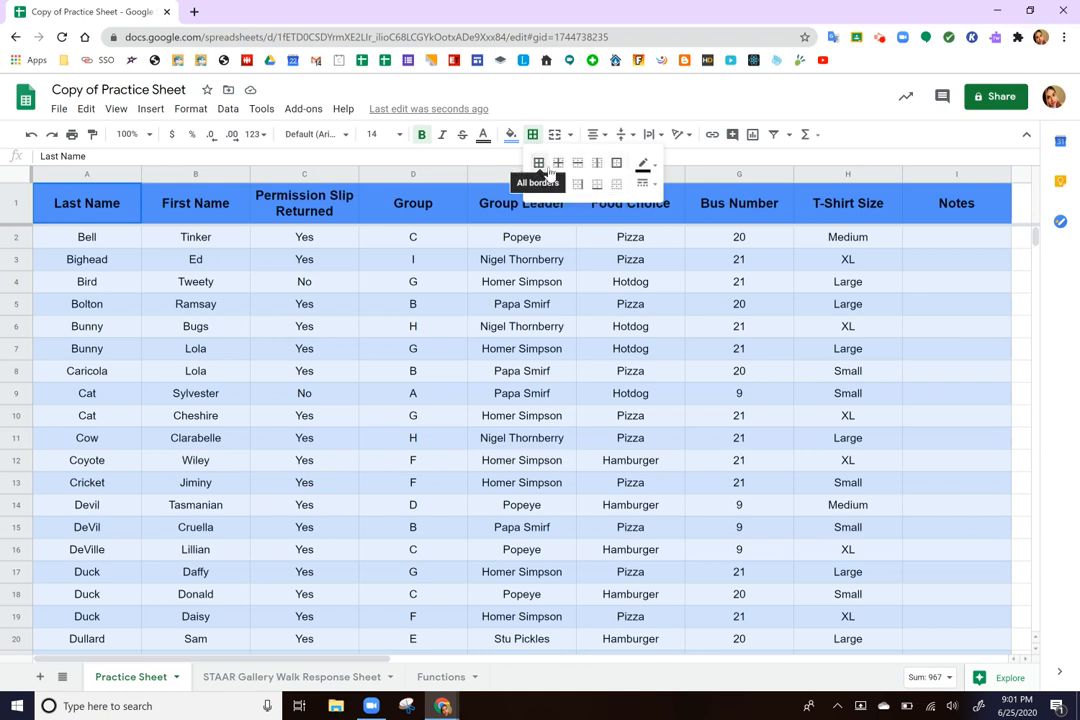
{"action": "left_click", "coordinate": [617, 166]}
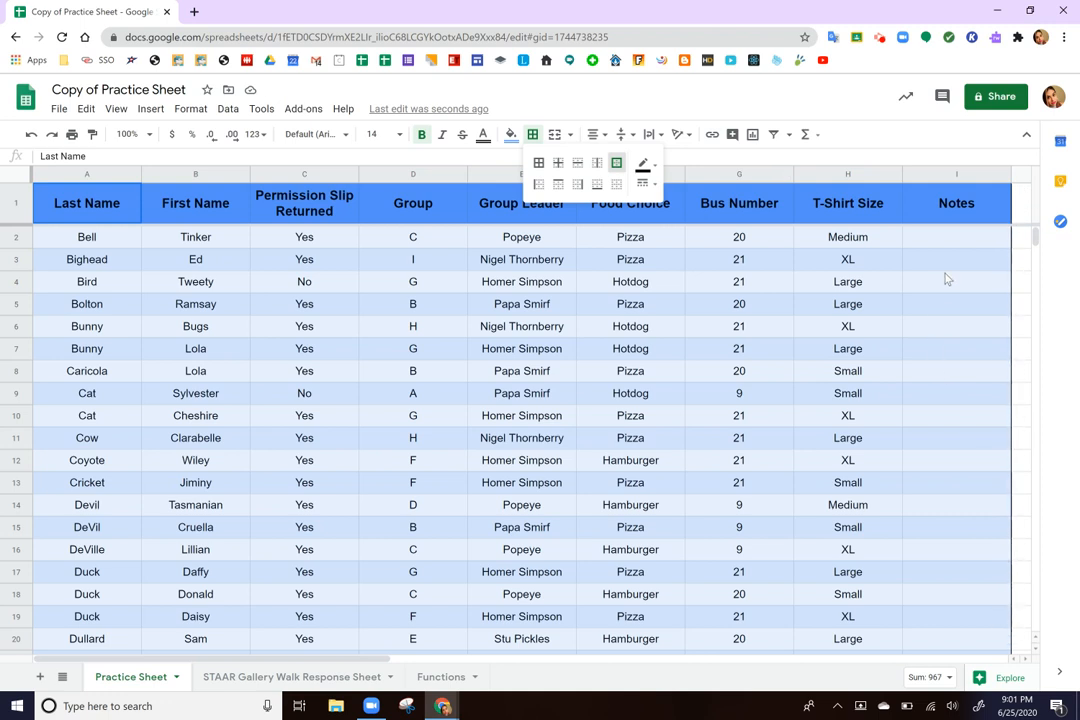
{"action": "left_click", "coordinate": [651, 190]}
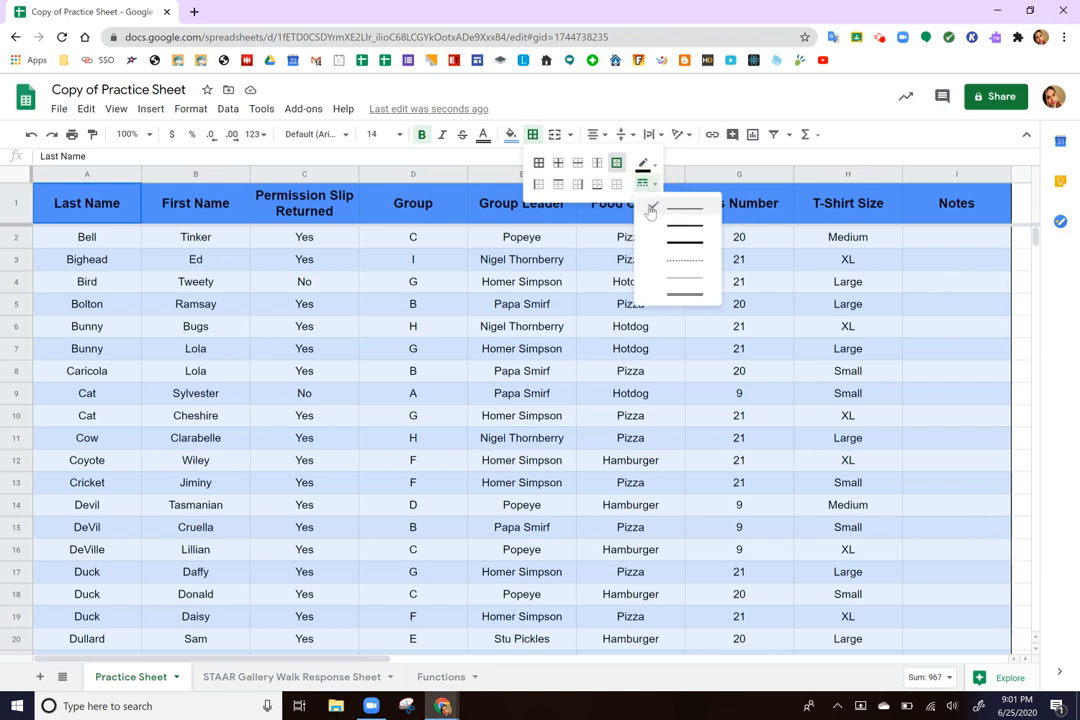
{"action": "left_click", "coordinate": [647, 183]}
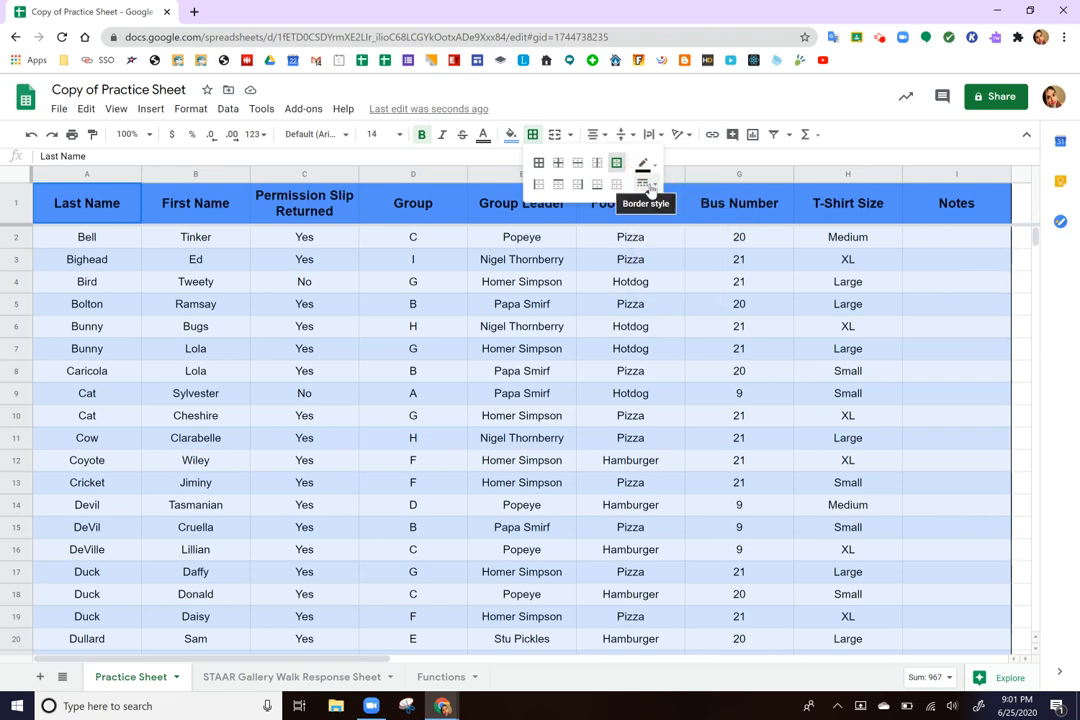
{"action": "left_click", "coordinate": [649, 187]}
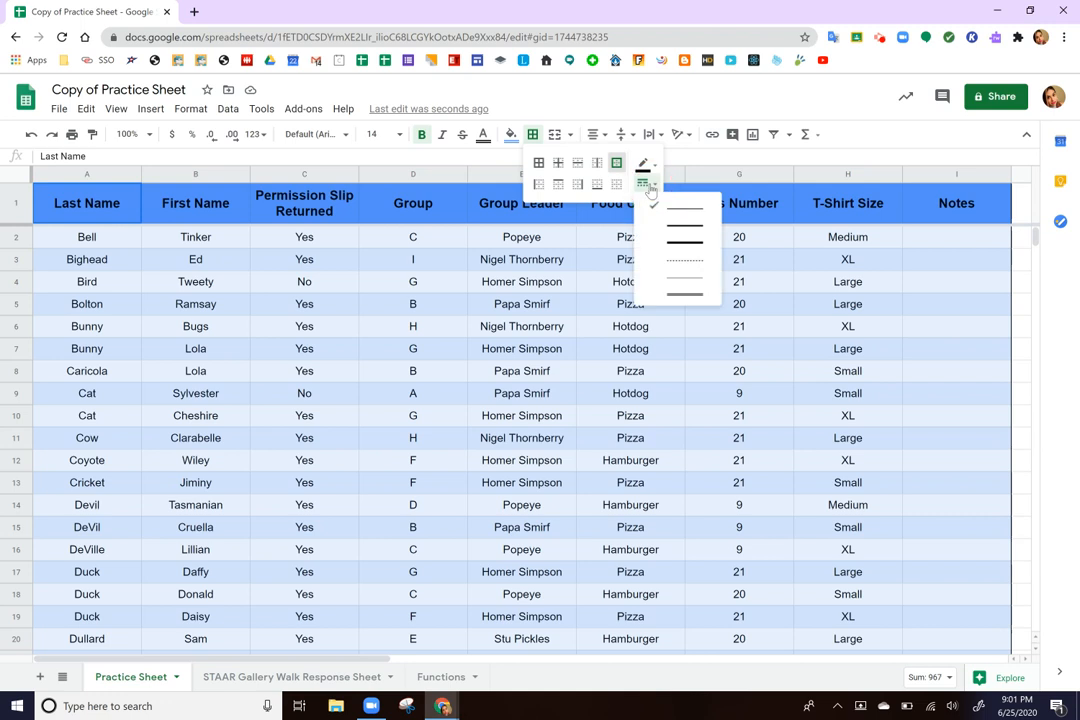
{"action": "left_click", "coordinate": [656, 246]}
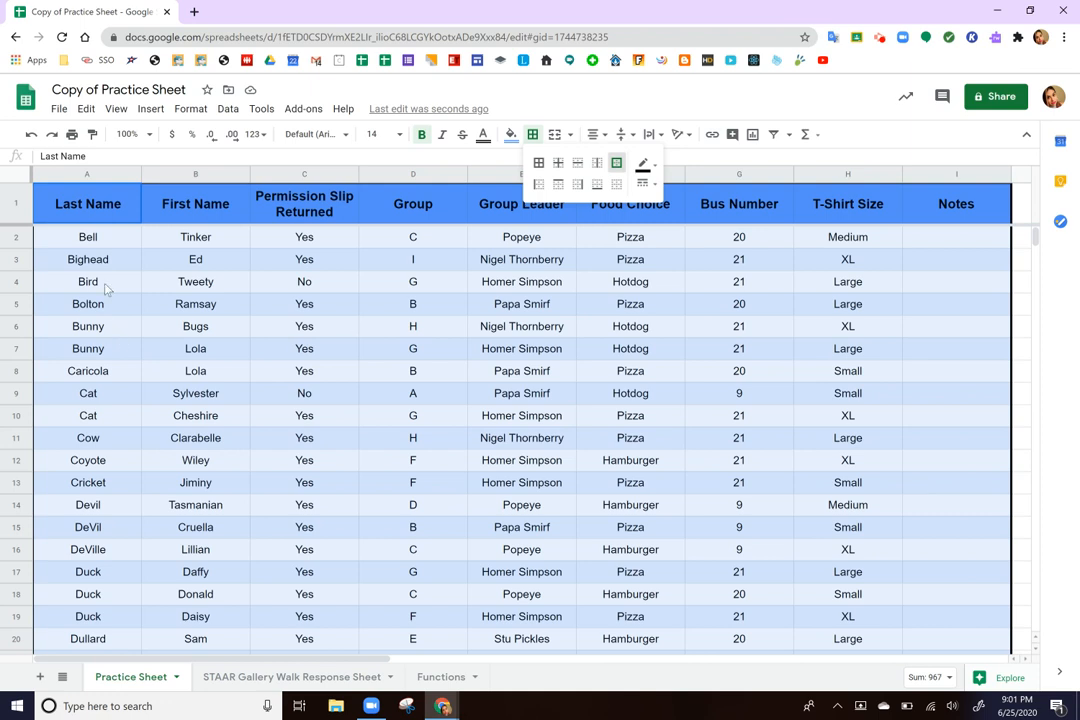
{"action": "left_click", "coordinate": [92, 208]}
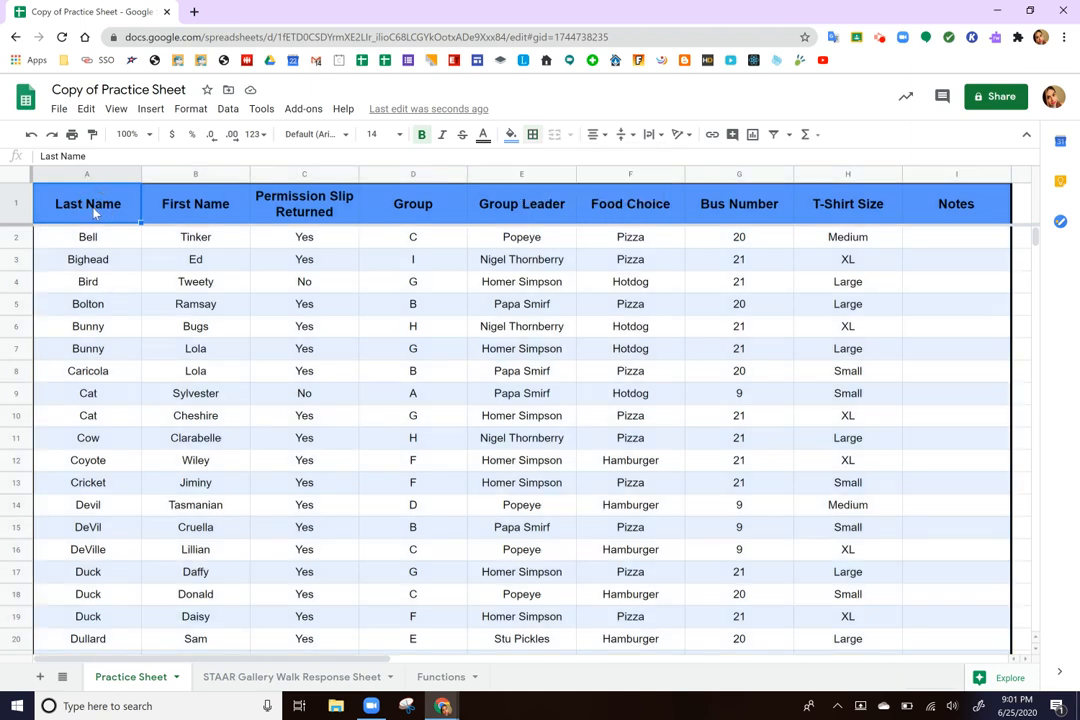
{"action": "left_click_drag", "start_coordinate": [95, 212], "coordinate": [335, 210]}
{"action": "left_click_drag", "start_coordinate": [440, 214], "coordinate": [940, 205]}
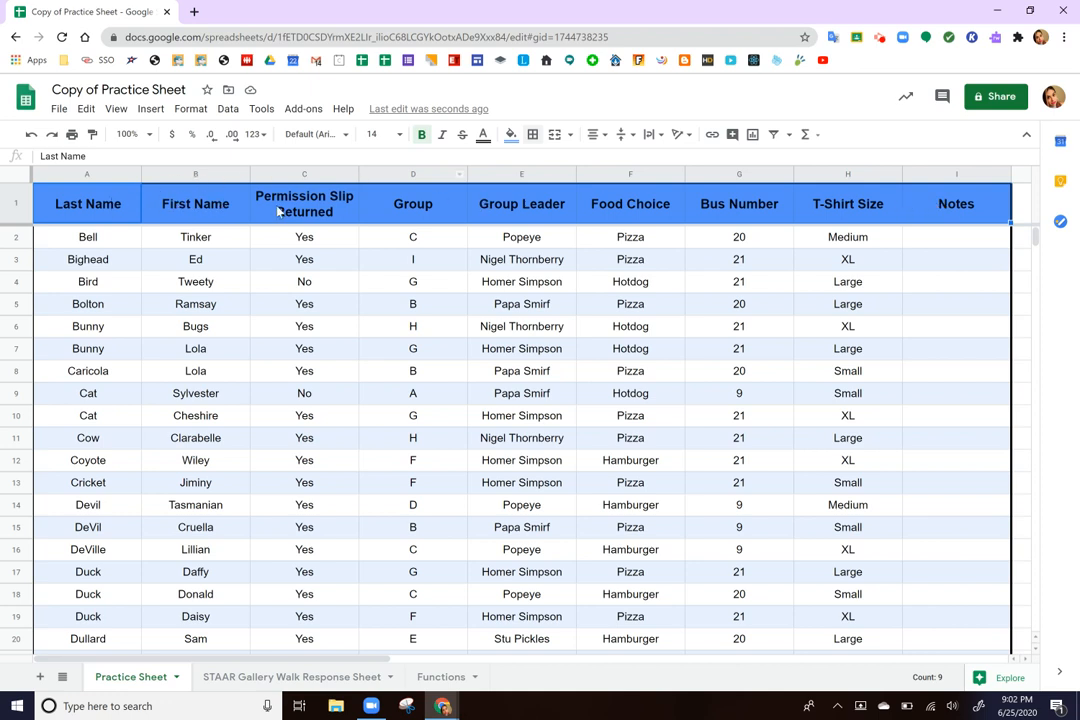
{"action": "left_click", "coordinate": [16, 203]}
{"action": "scroll", "coordinate": [430, 283], "scroll_direction": "right", "scroll_amount": 10}
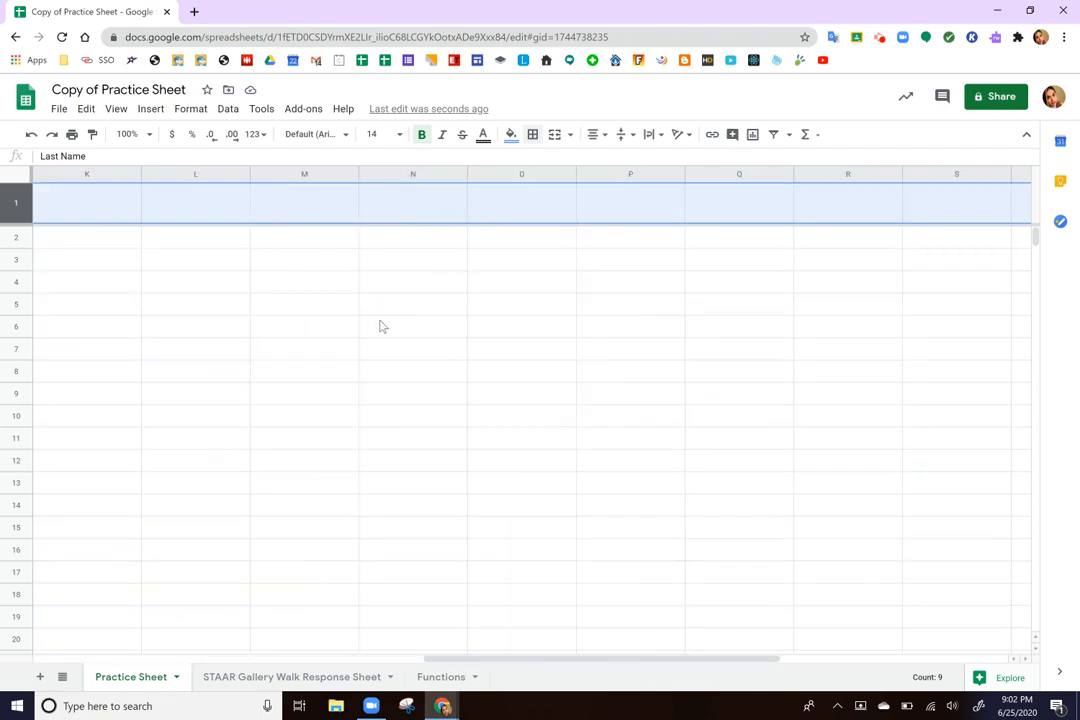
{"action": "scroll", "coordinate": [378, 325], "scroll_direction": "left", "scroll_amount": 10}
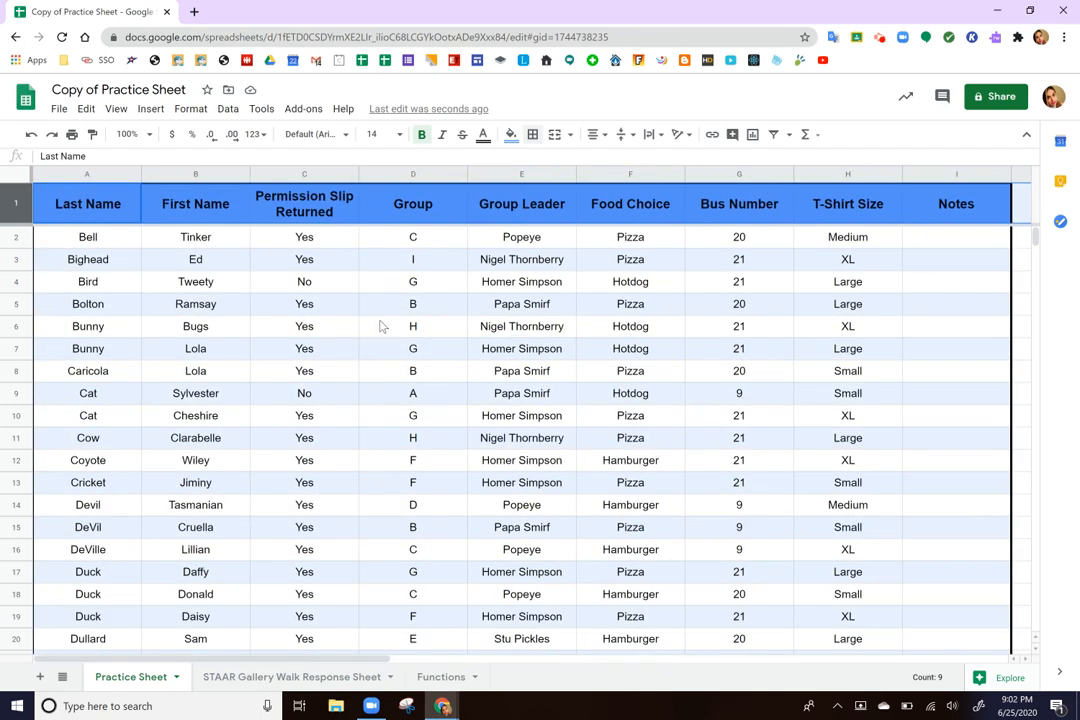
Step: Add a thick bottom border under the header cells A1:I1, from Last Name to Notes
{"action": "left_click", "coordinate": [76, 206]}
{"action": "left_click_drag", "start_coordinate": [87, 208], "coordinate": [940, 209]}
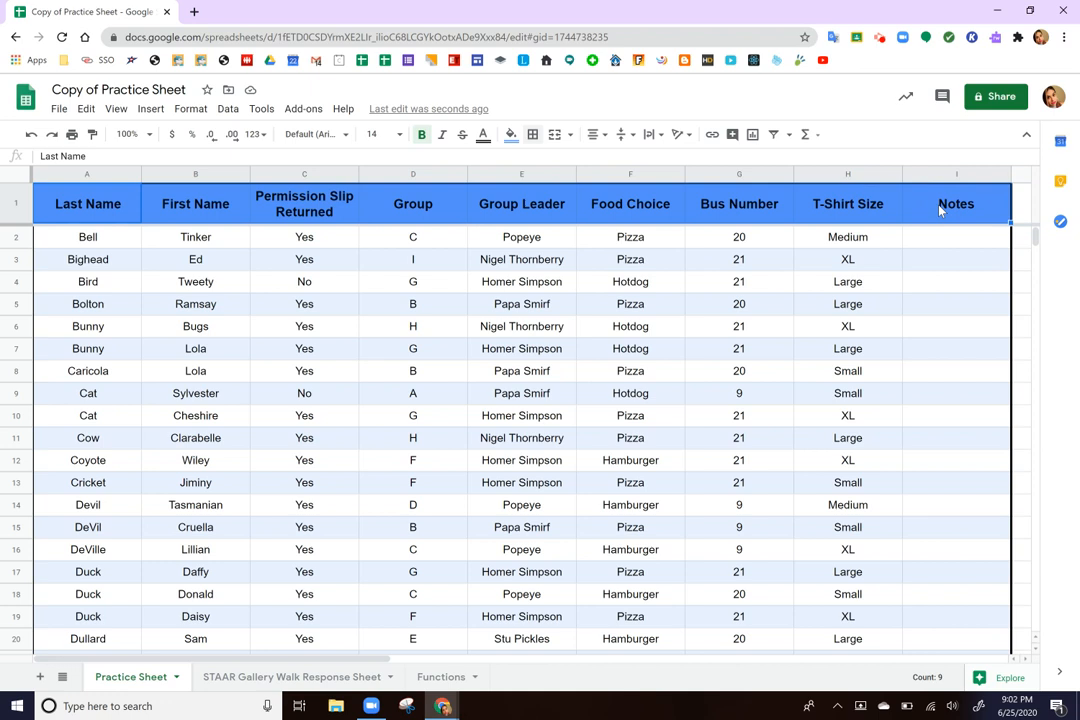
{"action": "left_click", "coordinate": [535, 136]}
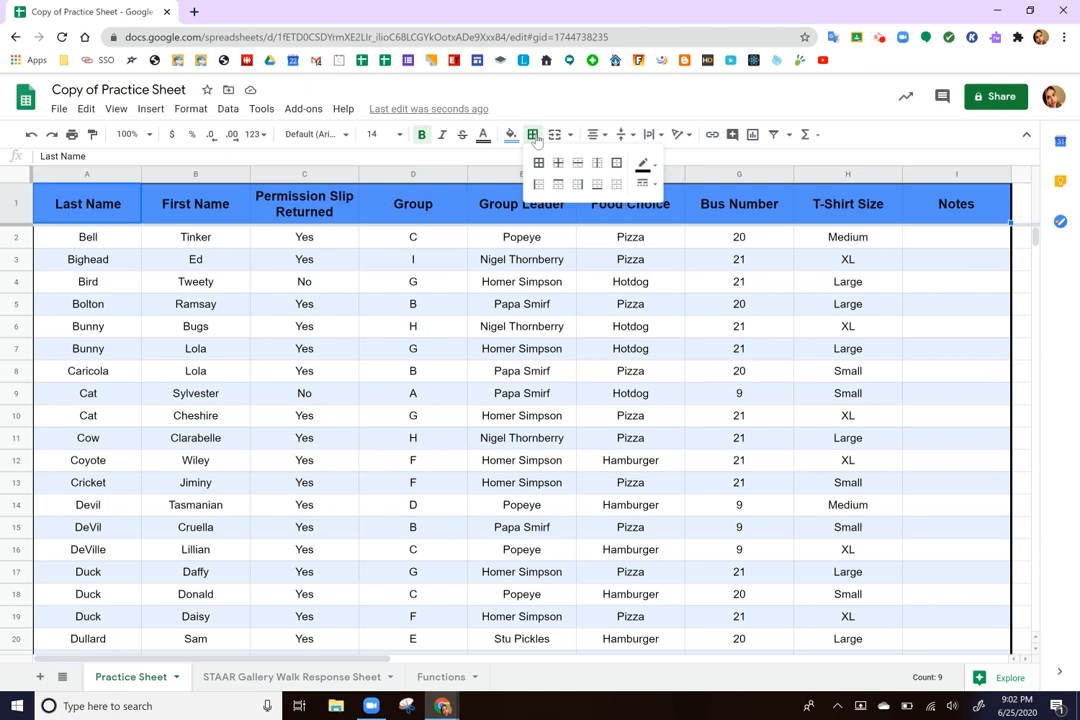
{"action": "left_click", "coordinate": [597, 193]}
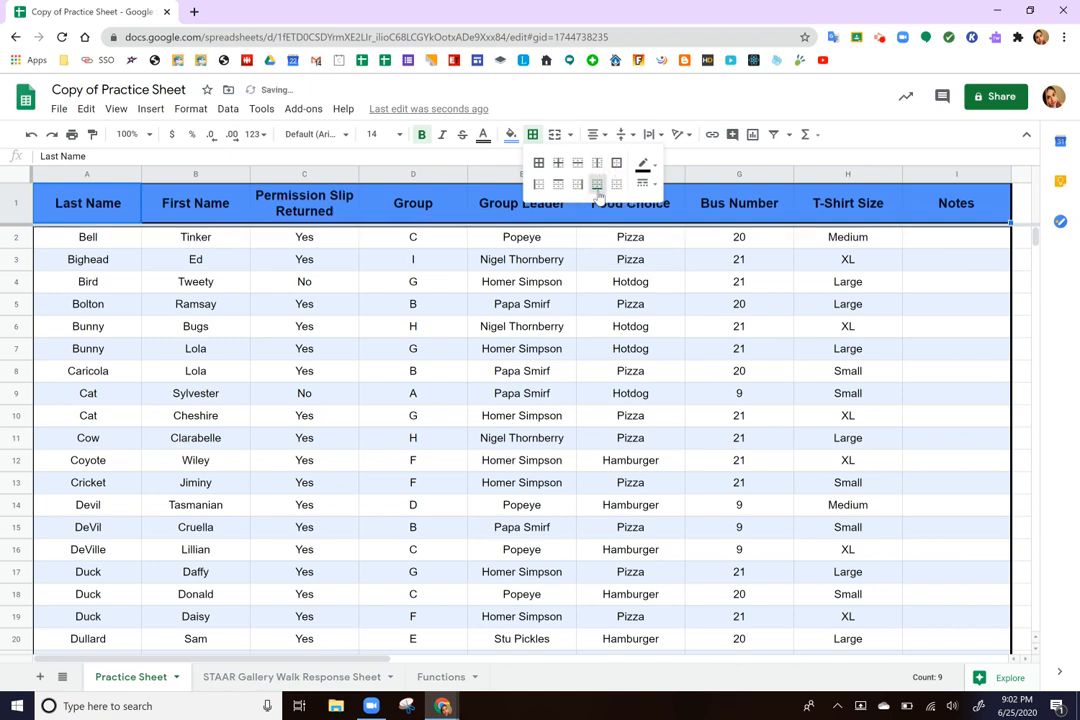
{"action": "left_click", "coordinate": [644, 183]}
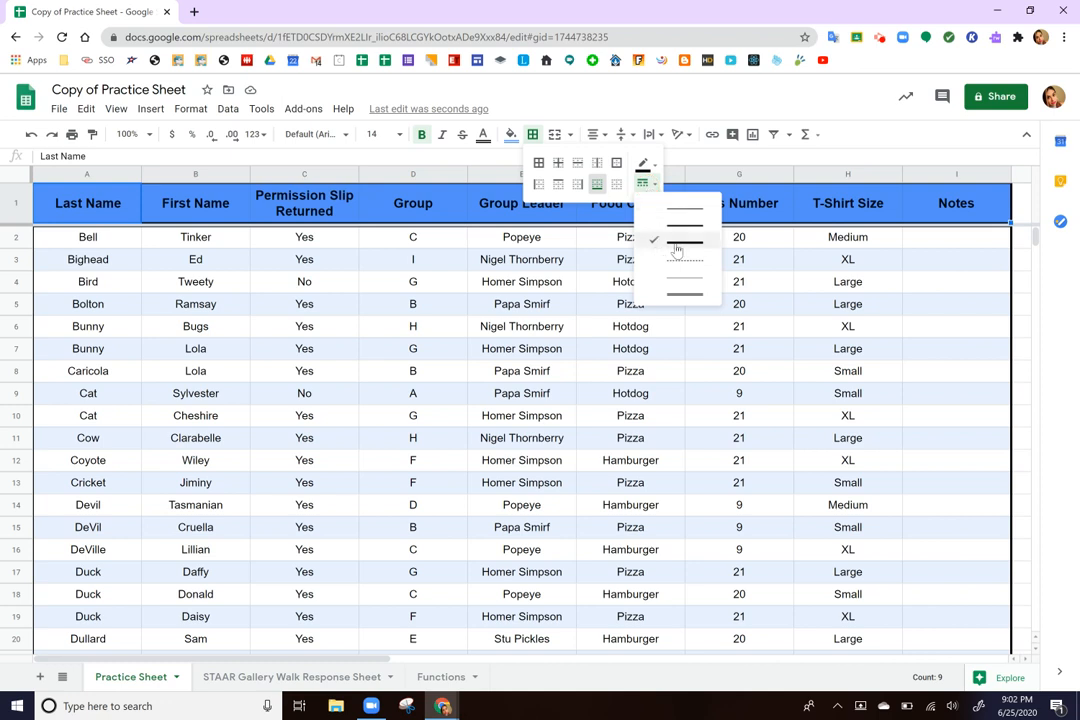
{"action": "left_click", "coordinate": [490, 240]}
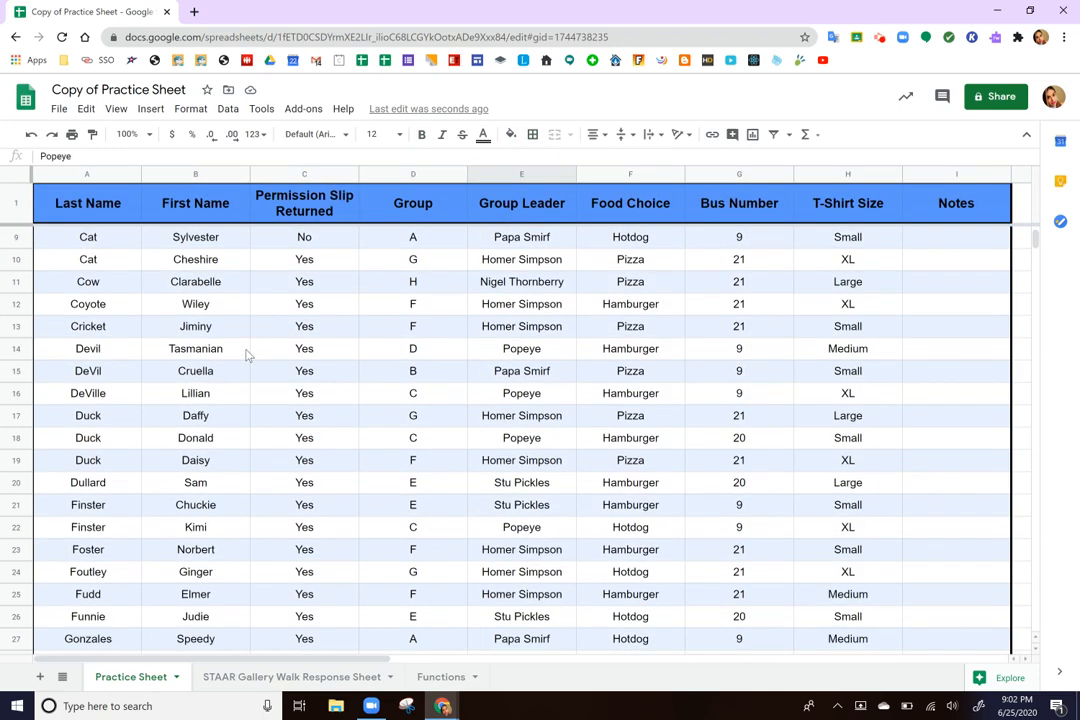
Step: Add inner borders to the data rows A2:I59 and set their line style to dashed
{"action": "scroll", "coordinate": [248, 355], "scroll_direction": "down", "scroll_amount": 2}
{"action": "scroll", "coordinate": [248, 355], "scroll_direction": "up", "scroll_amount": 5}
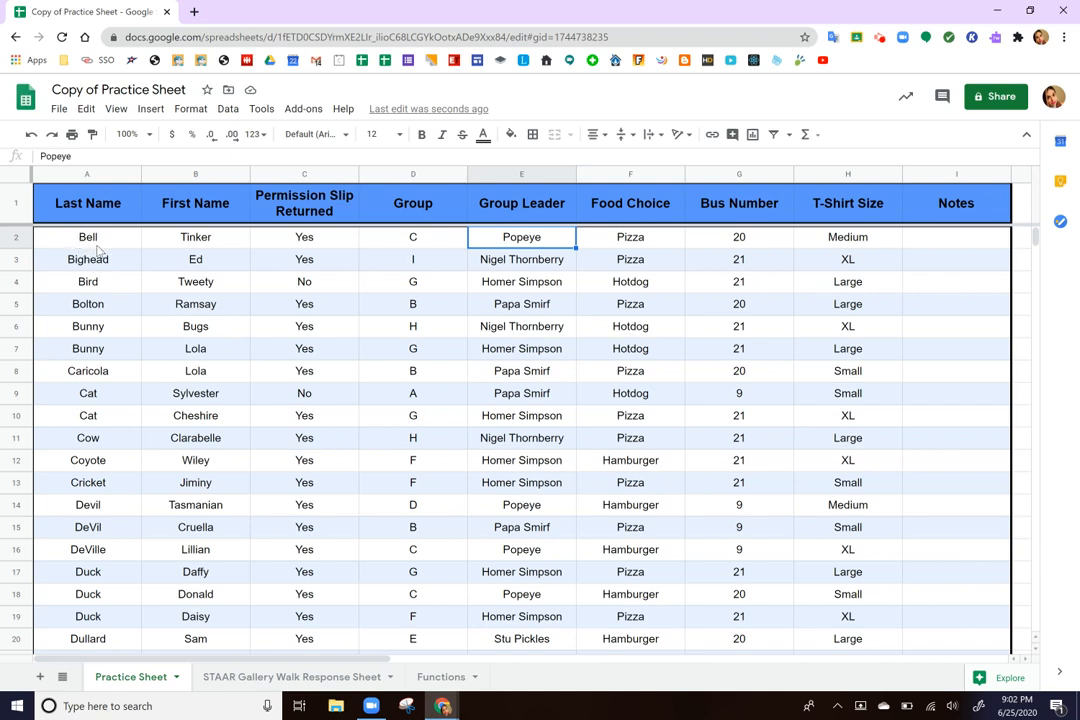
{"action": "left_click_drag", "start_coordinate": [95, 247], "coordinate": [937, 507]}
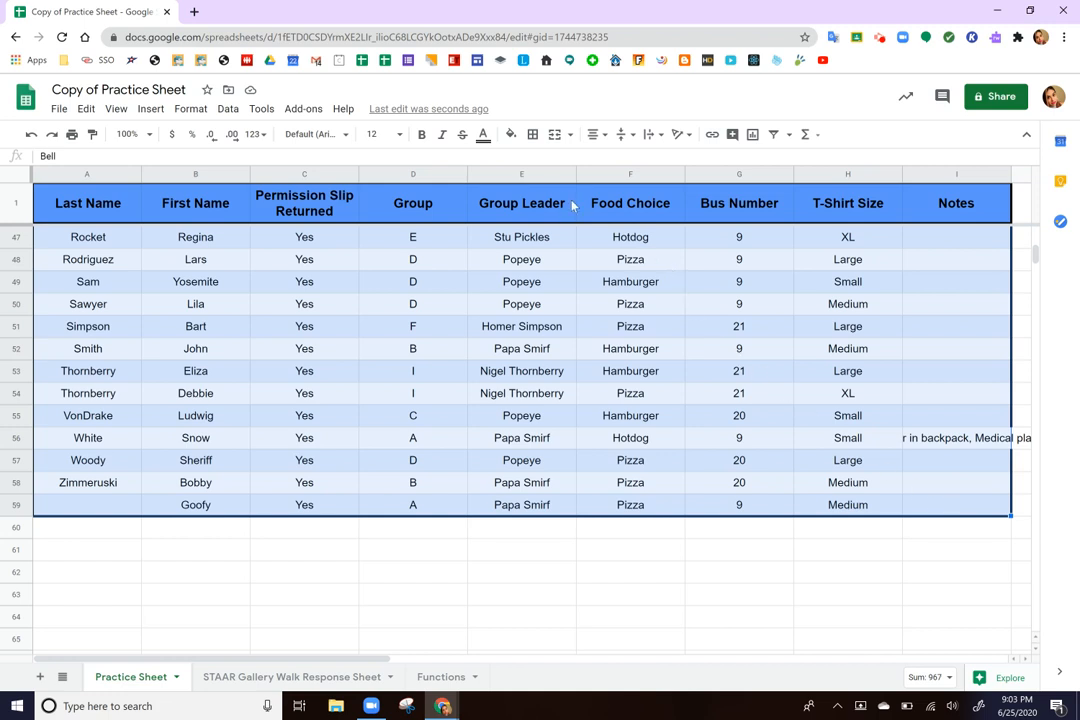
{"action": "left_click", "coordinate": [533, 137]}
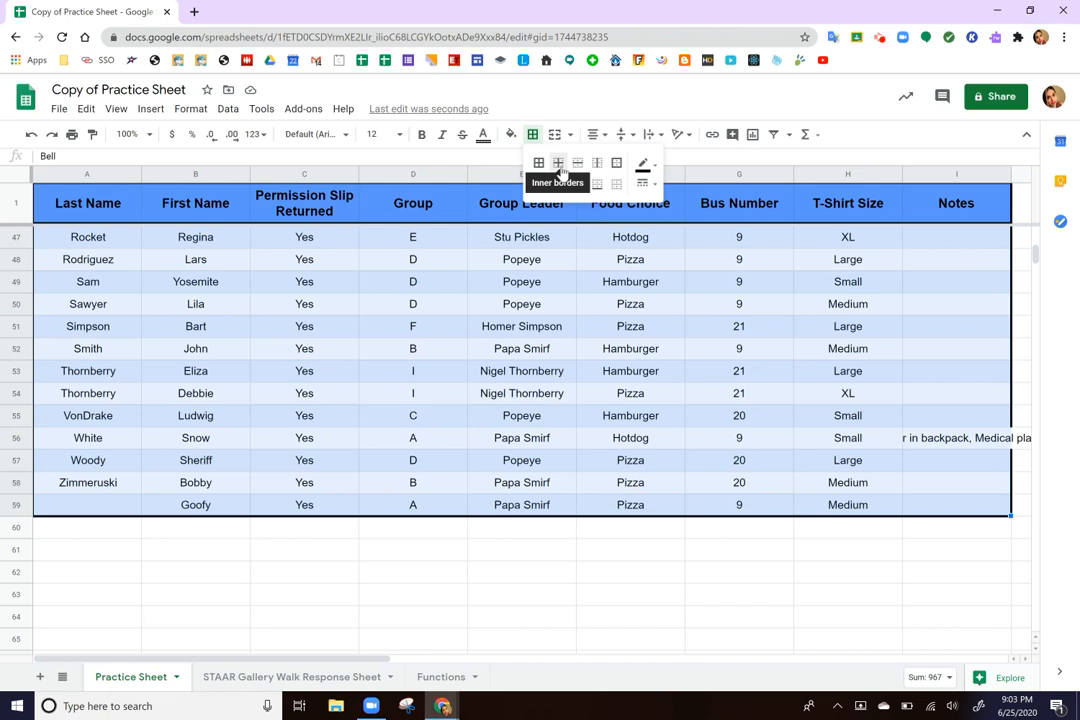
{"action": "left_click", "coordinate": [560, 165]}
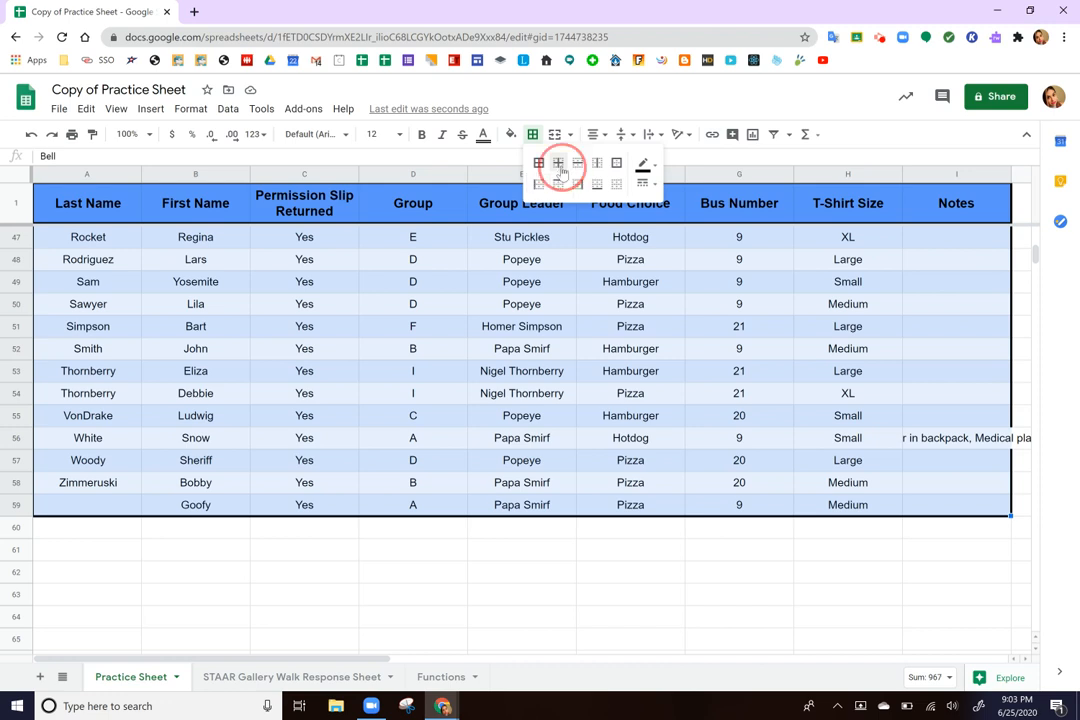
{"action": "left_click", "coordinate": [645, 185]}
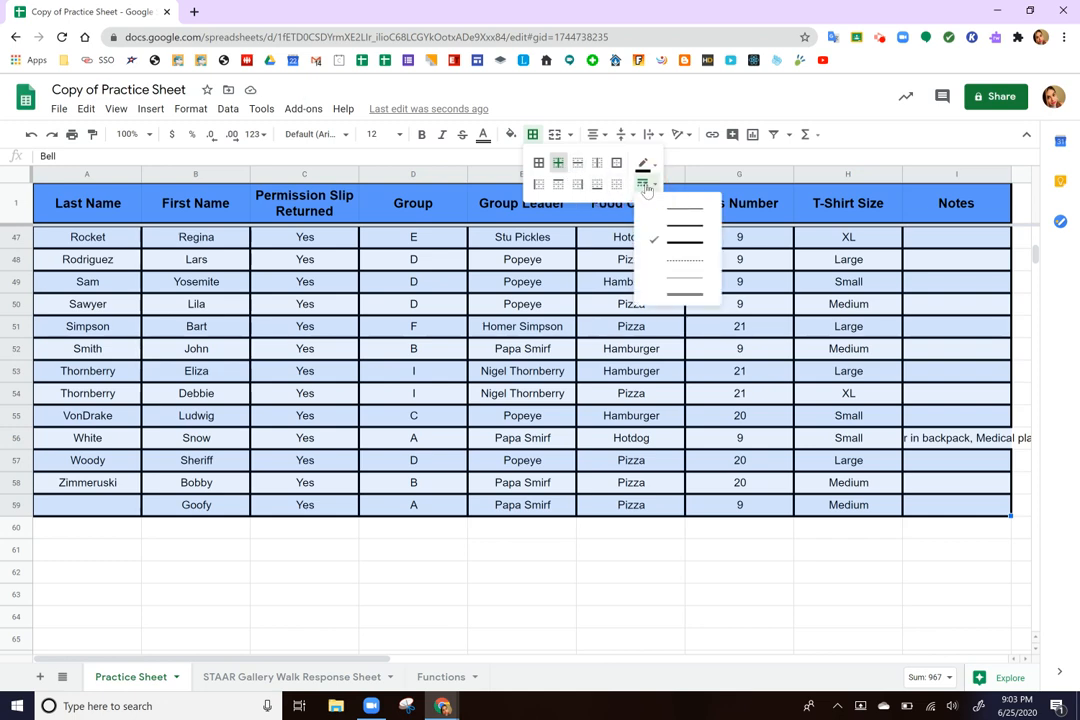
{"action": "left_click", "coordinate": [659, 266]}
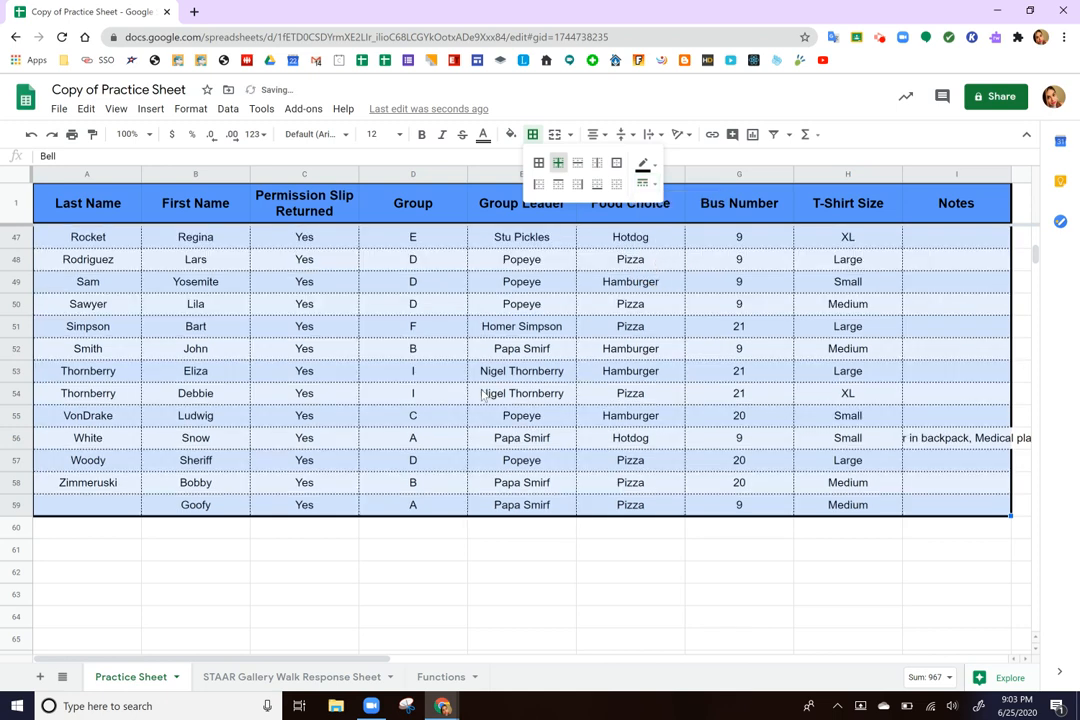
{"action": "left_click", "coordinate": [388, 381]}
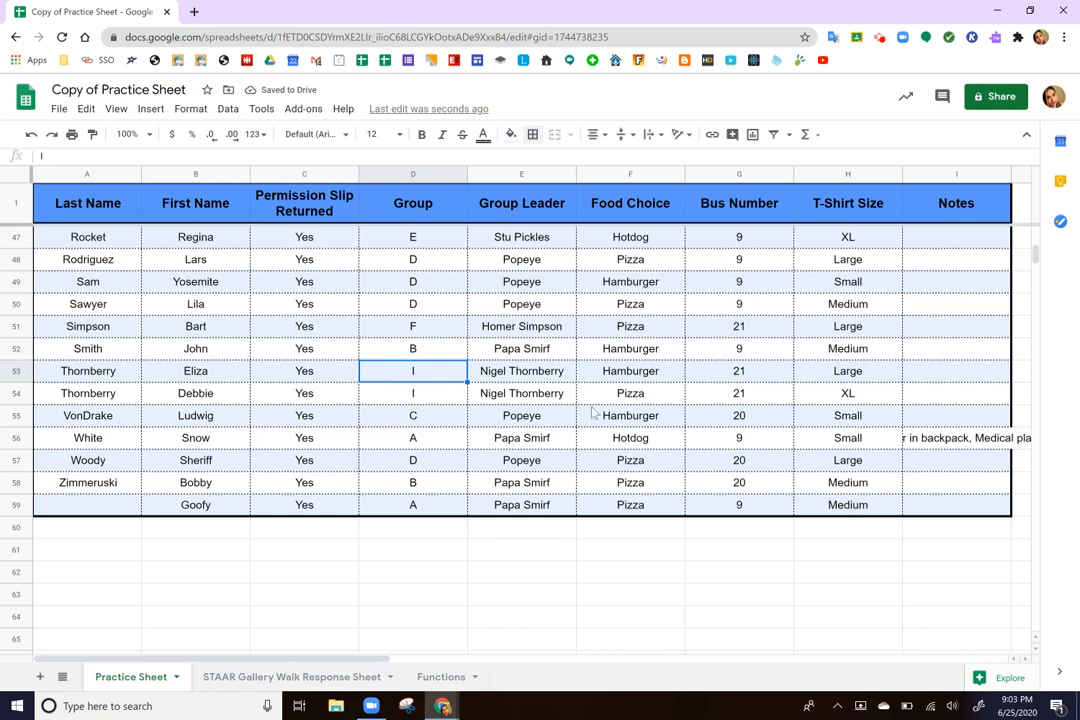
Step: Set the whole Notes column to wrap its text inside the cells
{"action": "scroll", "coordinate": [595, 413], "scroll_direction": "up", "scroll_amount": 1}
{"action": "scroll", "coordinate": [595, 413], "scroll_direction": "up", "scroll_amount": 1}
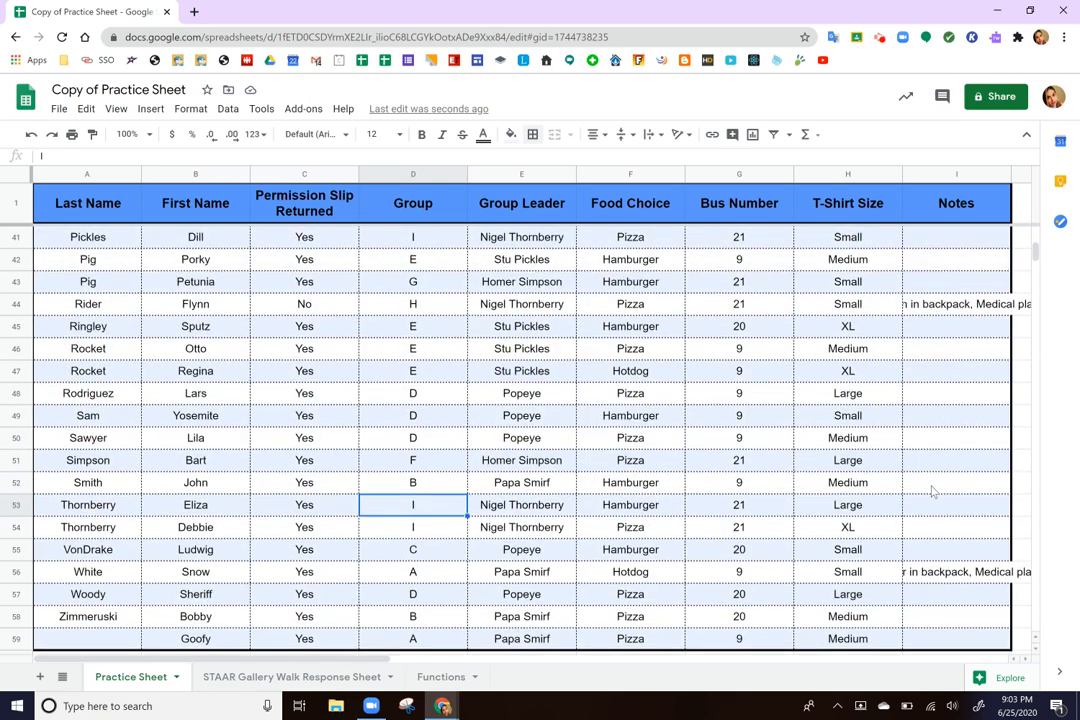
{"action": "left_click", "coordinate": [930, 177]}
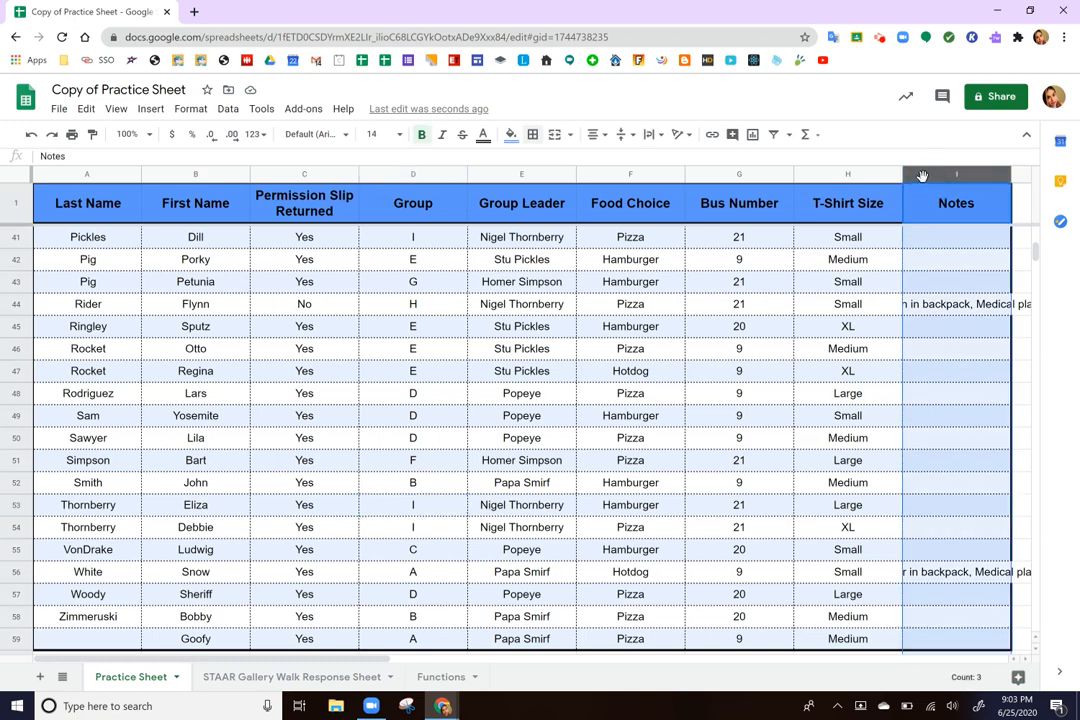
{"action": "left_click", "coordinate": [648, 135]}
{"action": "left_click", "coordinate": [669, 160]}
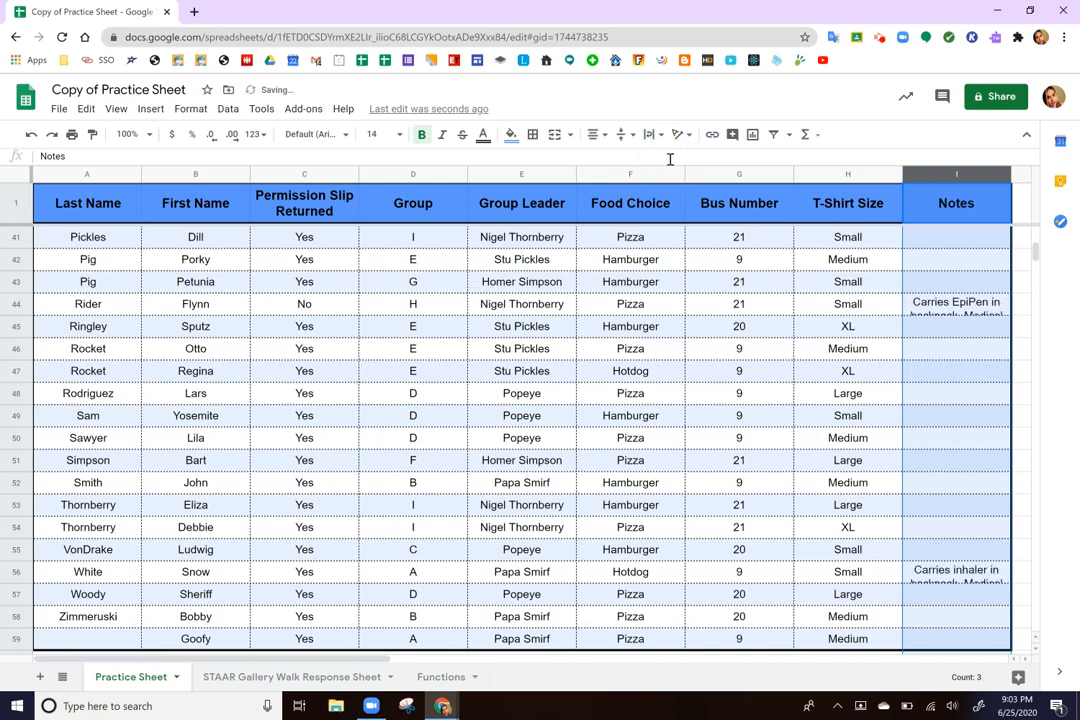
Step: Increase the height of all rows to fit two lines of text, and enlarge the header row to fit its two-line heading
{"action": "left_click", "coordinate": [20, 180]}
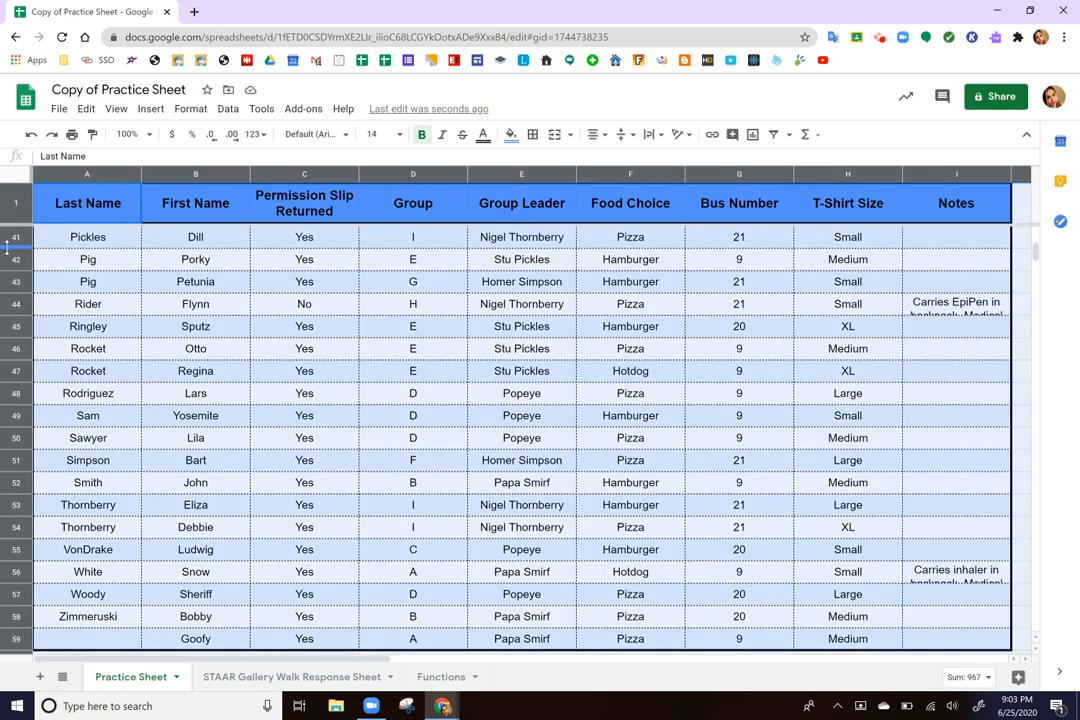
{"action": "left_click_drag", "start_coordinate": [7, 248], "coordinate": [7, 262]}
{"action": "left_click", "coordinate": [128, 288]}
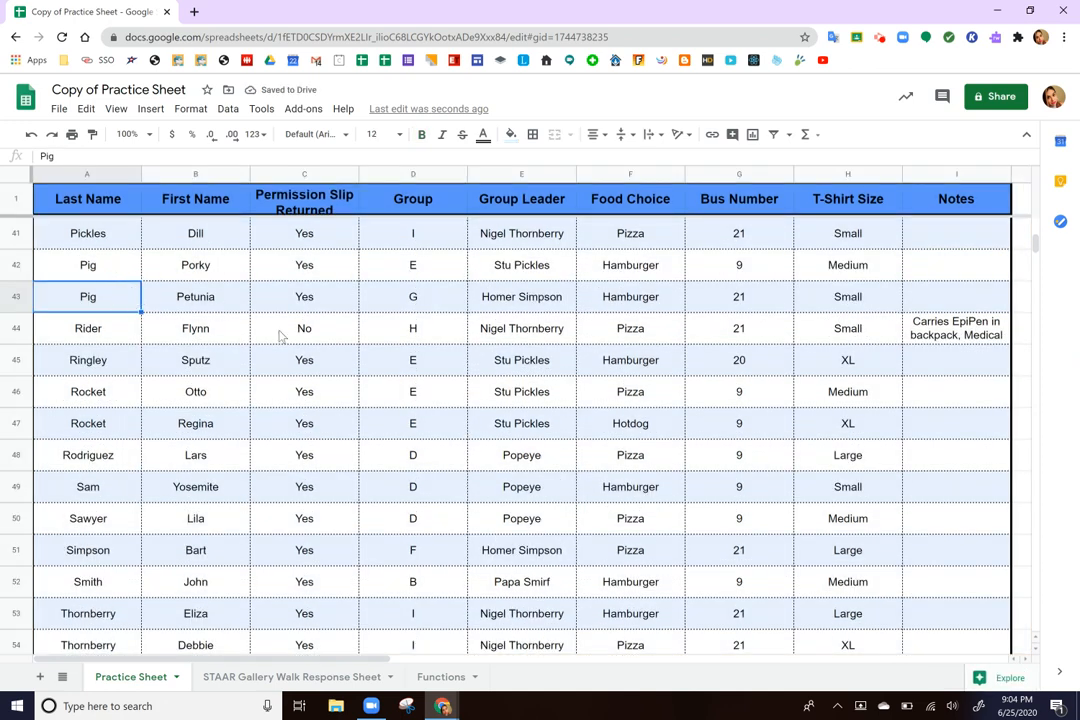
{"action": "left_click_drag", "start_coordinate": [15, 211], "coordinate": [13, 222]}
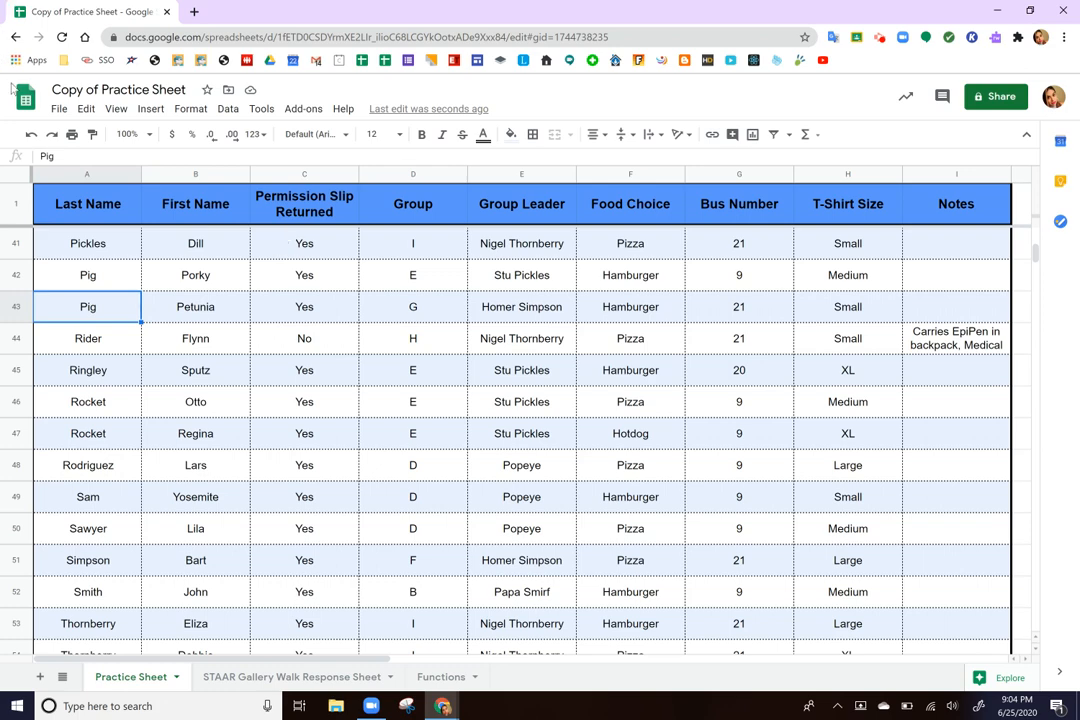
Step: Open the print settings for the current sheet, choose portrait orientation and try the Fit to page scale
{"action": "left_click", "coordinate": [60, 110]}
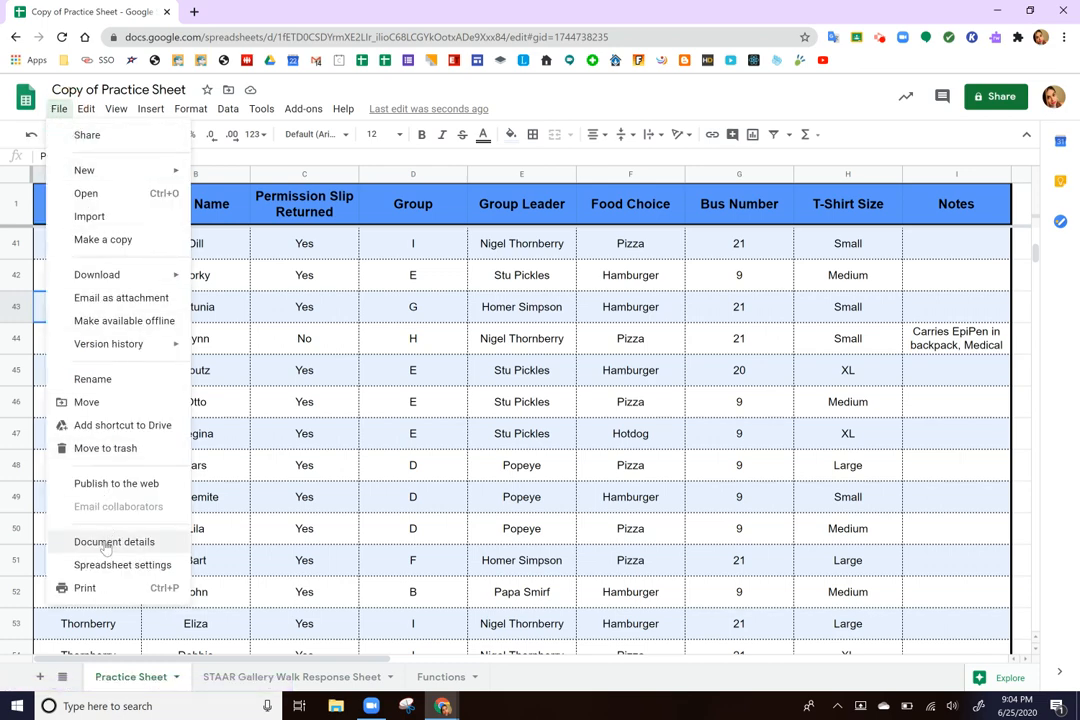
{"action": "left_click", "coordinate": [89, 592]}
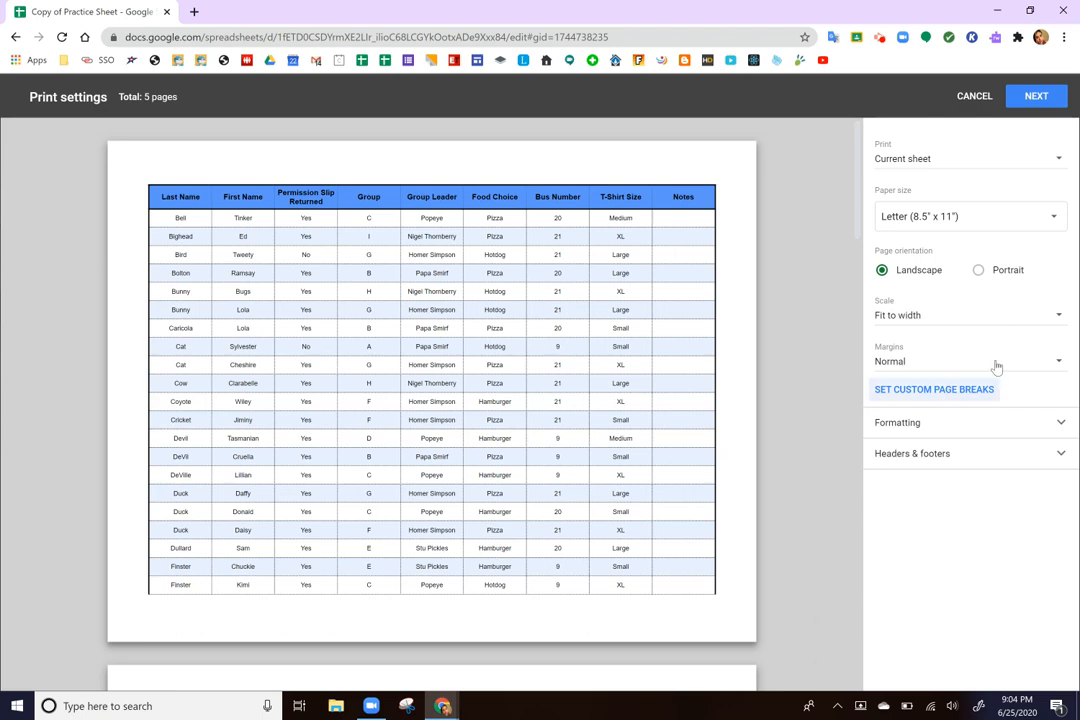
{"action": "left_click", "coordinate": [979, 272]}
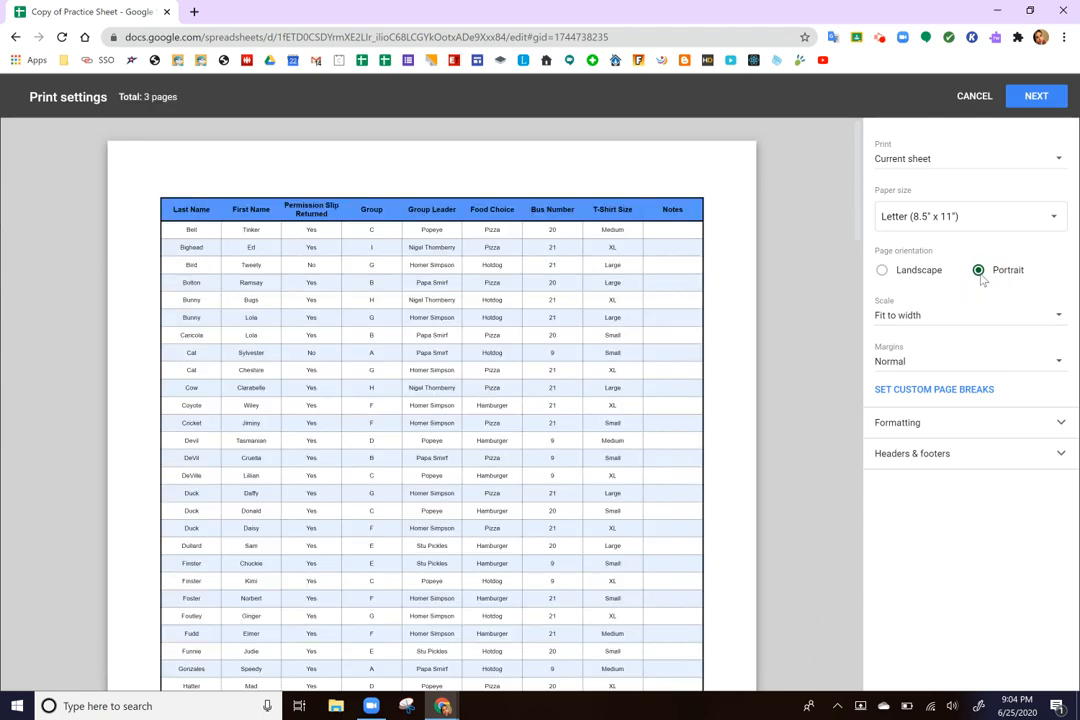
{"action": "left_click", "coordinate": [911, 313]}
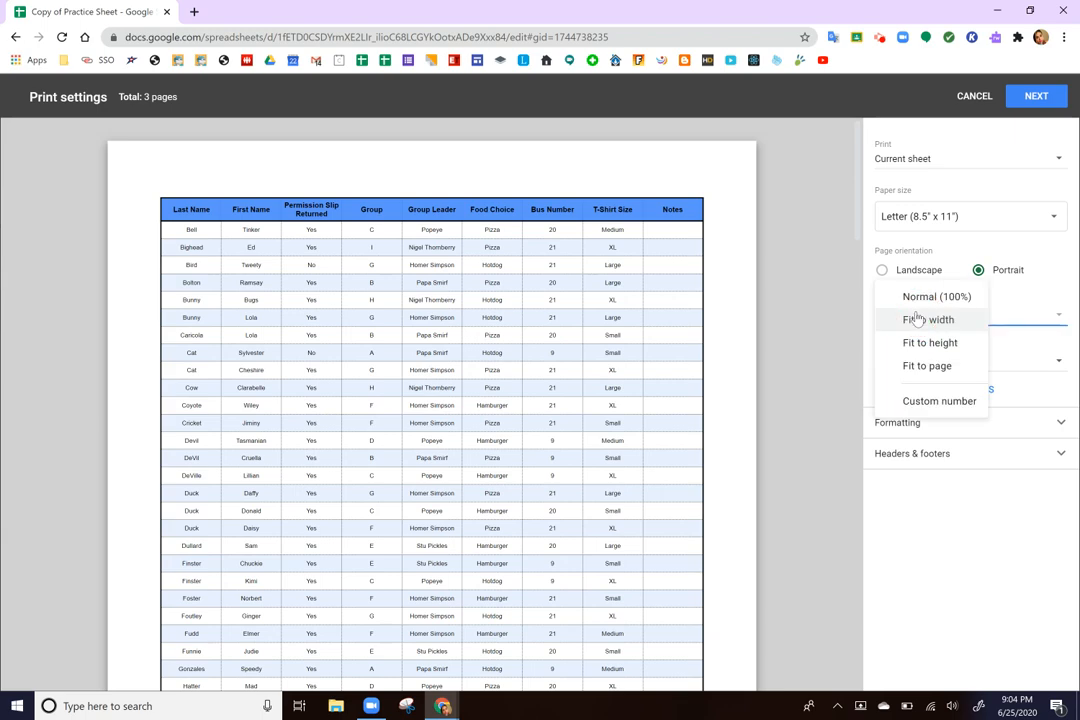
{"action": "left_click", "coordinate": [905, 368]}
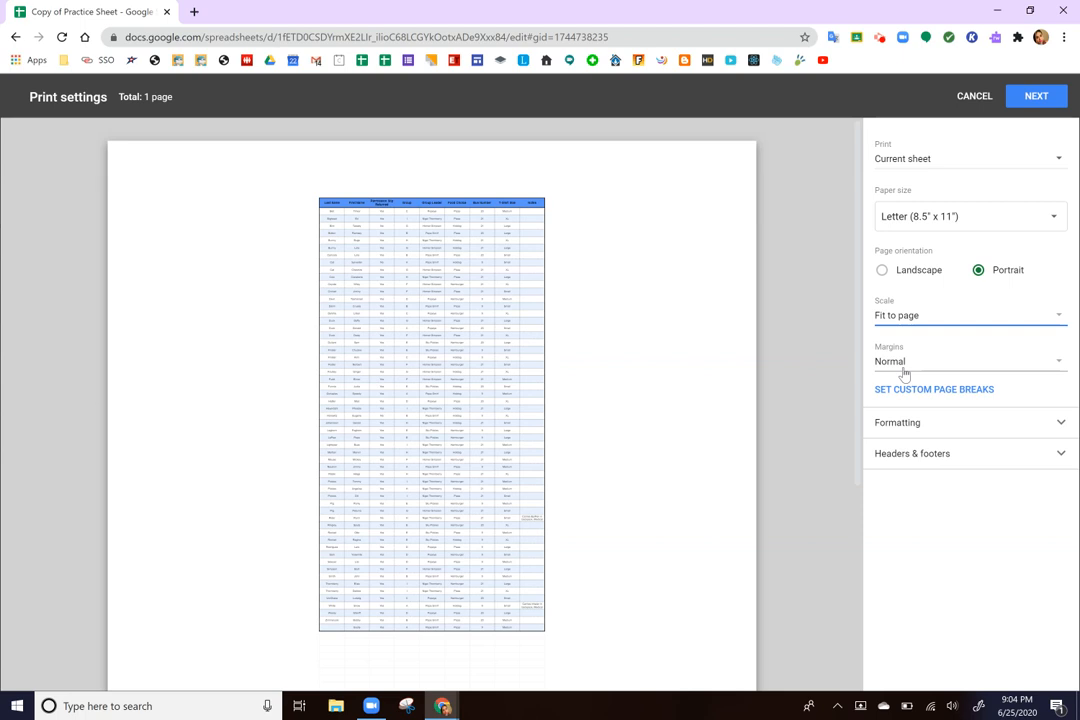
Step: Set the print scale to Fit to width and the margins to Narrow
{"action": "left_click", "coordinate": [904, 316]}
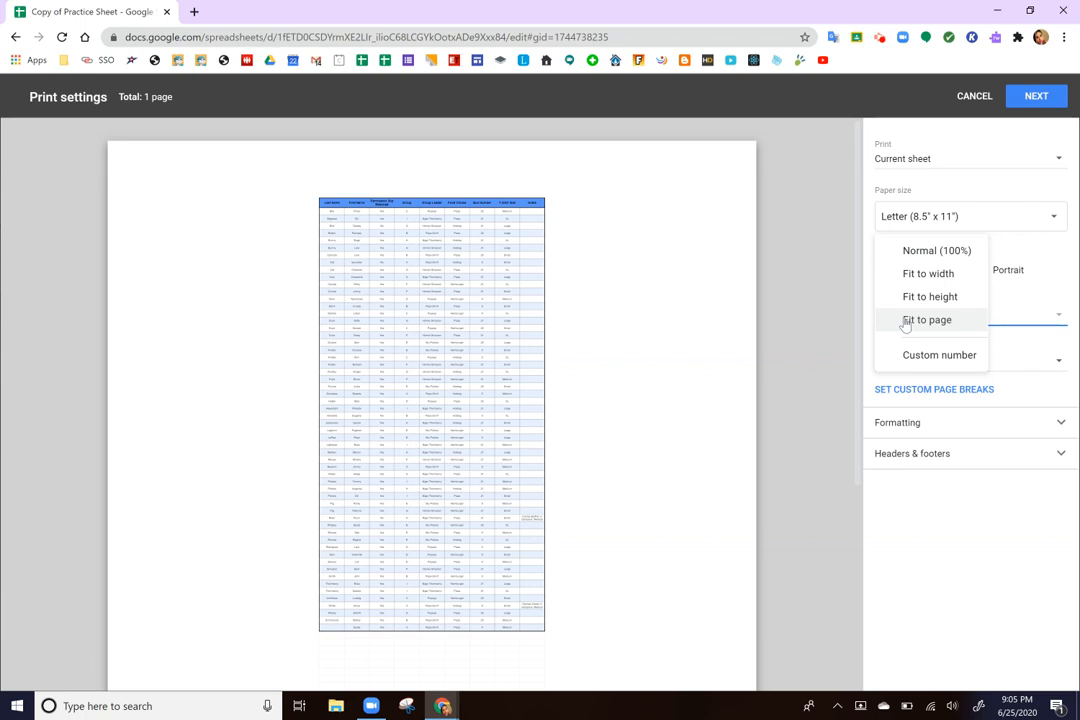
{"action": "left_click", "coordinate": [904, 274]}
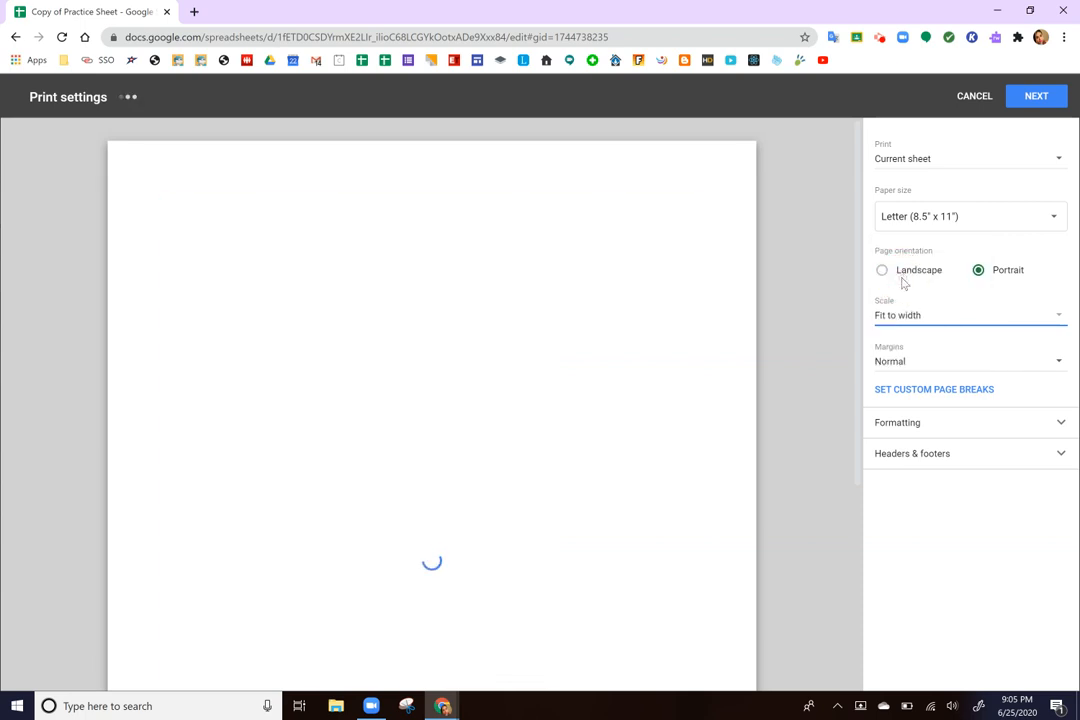
{"action": "left_click", "coordinate": [882, 362]}
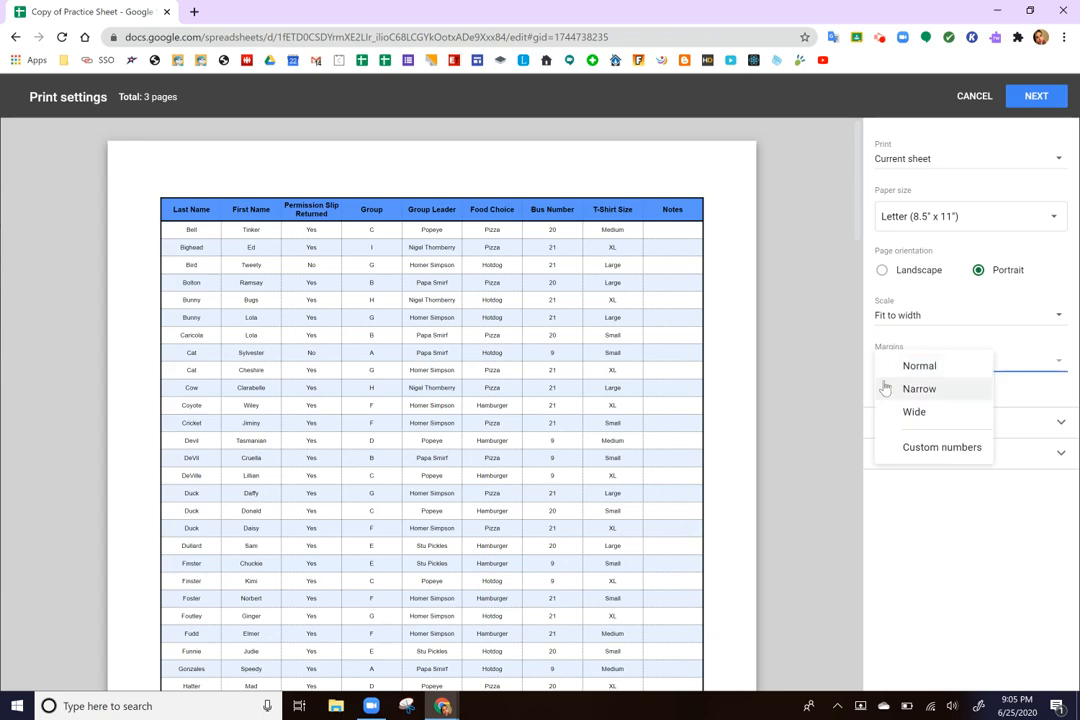
{"action": "left_click", "coordinate": [886, 390]}
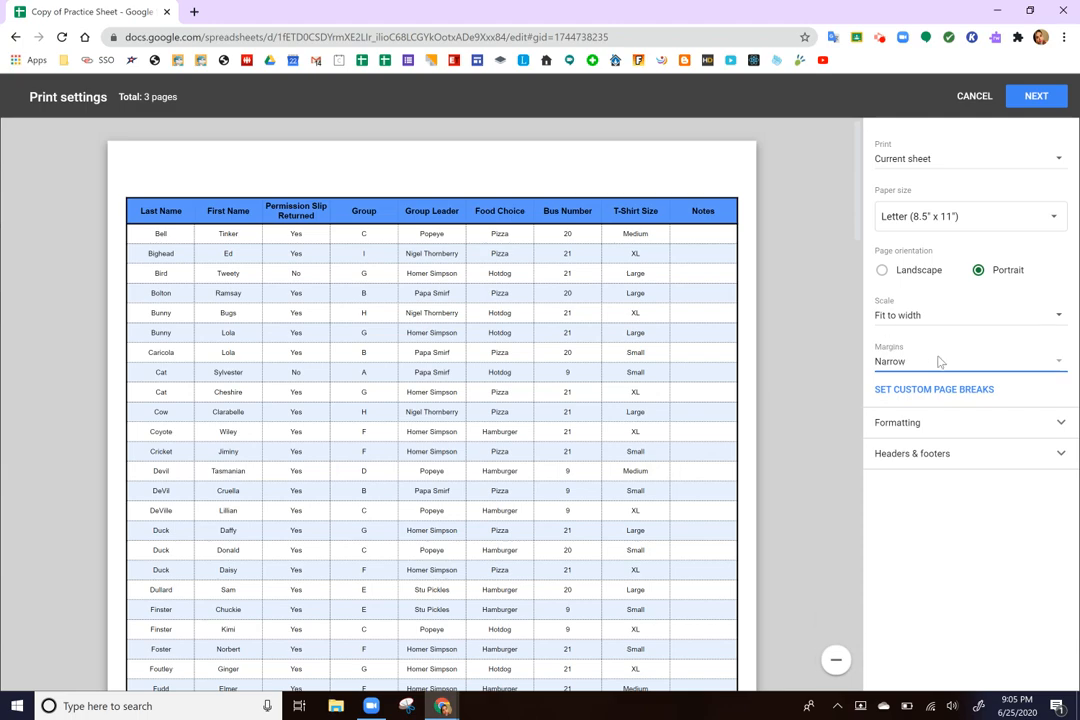
Step: Examine every page of the print preview for page breaks, repeated headers and blank rows, and leave the print settings without printing
{"action": "scroll", "coordinate": [823, 359], "scroll_direction": "down", "scroll_amount": 1}
{"action": "scroll", "coordinate": [823, 359], "scroll_direction": "up", "scroll_amount": 1}
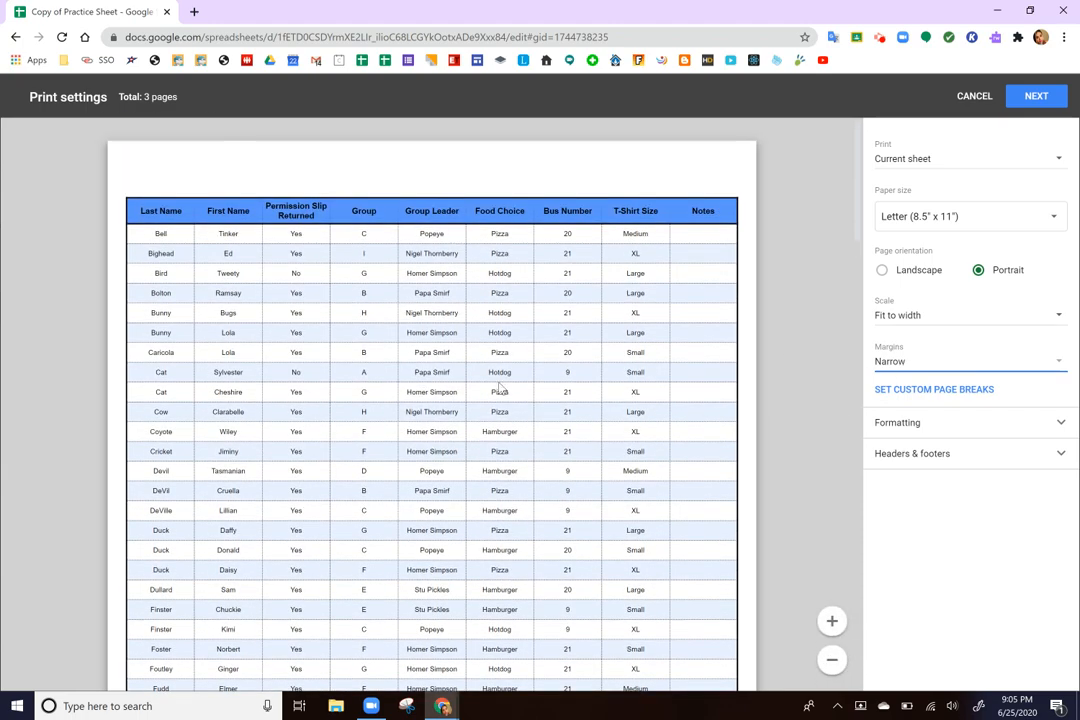
{"action": "scroll", "coordinate": [500, 388], "scroll_direction": "down", "scroll_amount": 3}
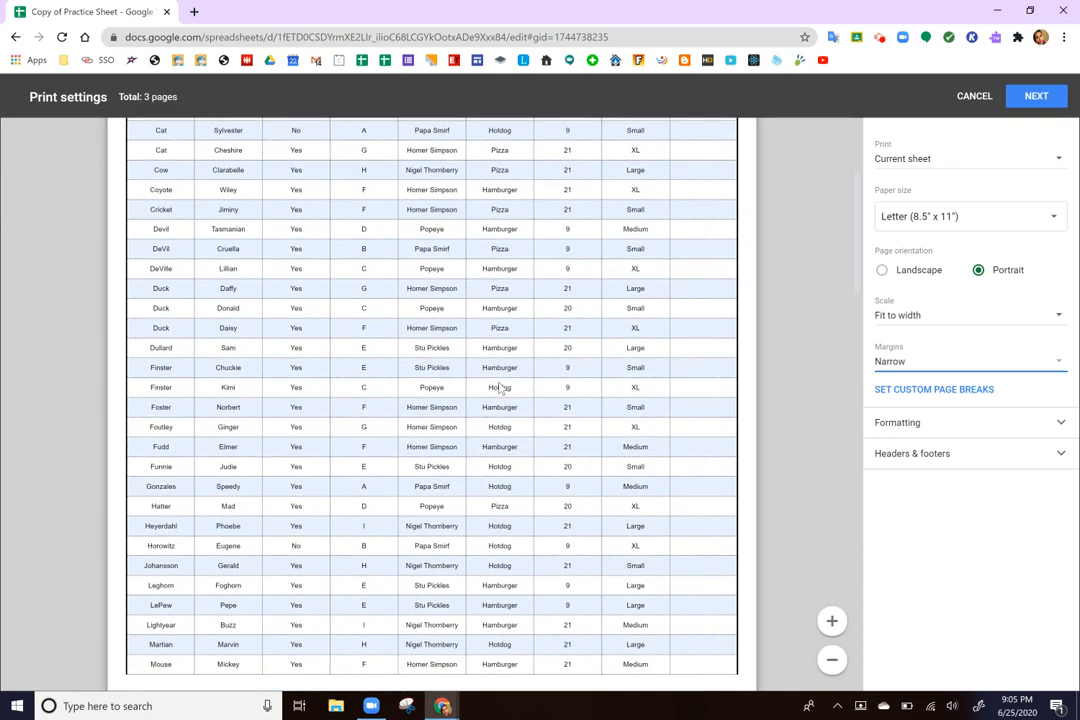
{"action": "scroll", "coordinate": [500, 388], "scroll_direction": "down", "scroll_amount": 2}
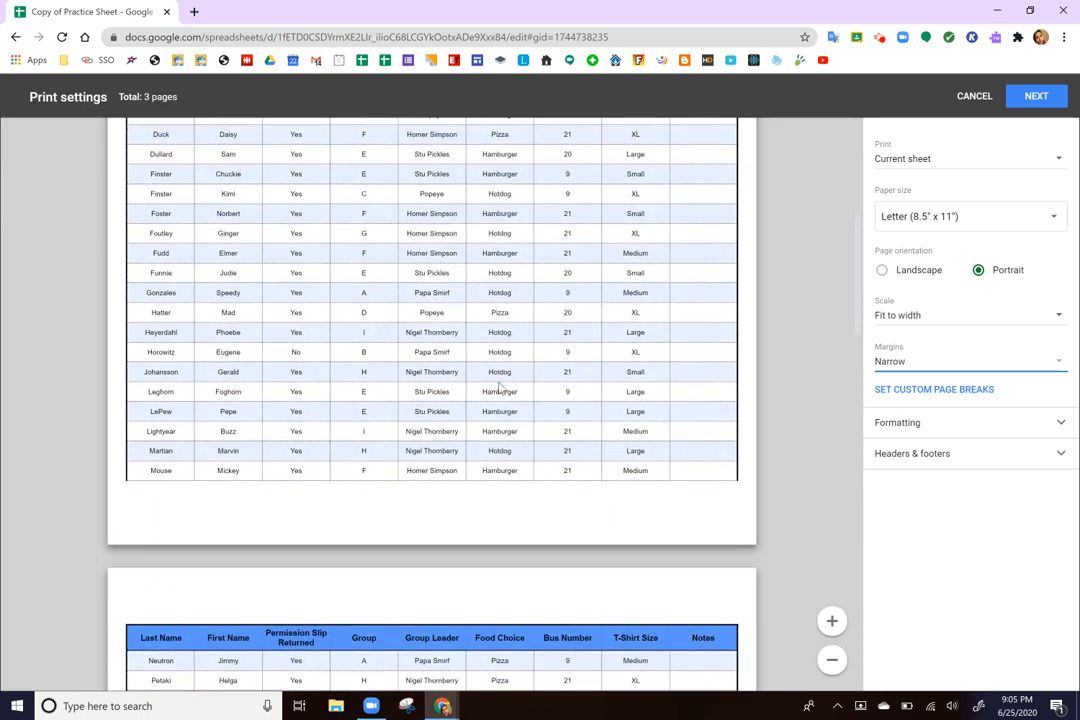
{"action": "scroll", "coordinate": [500, 388], "scroll_direction": "down", "scroll_amount": 1}
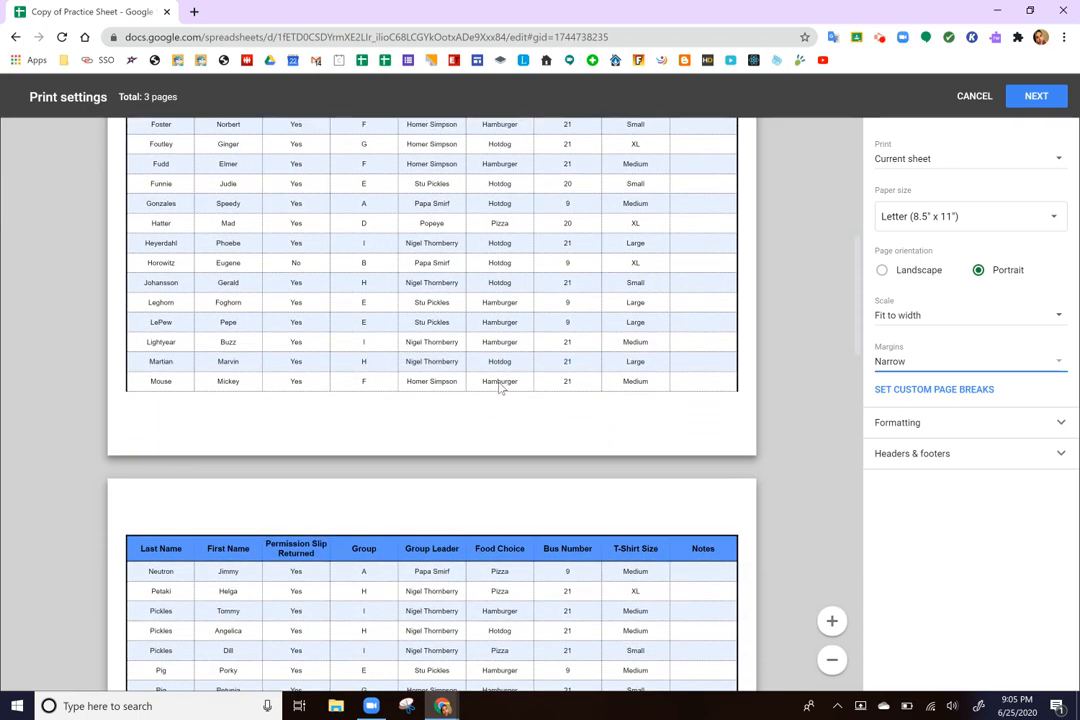
{"action": "scroll", "coordinate": [500, 388], "scroll_direction": "down", "scroll_amount": 1}
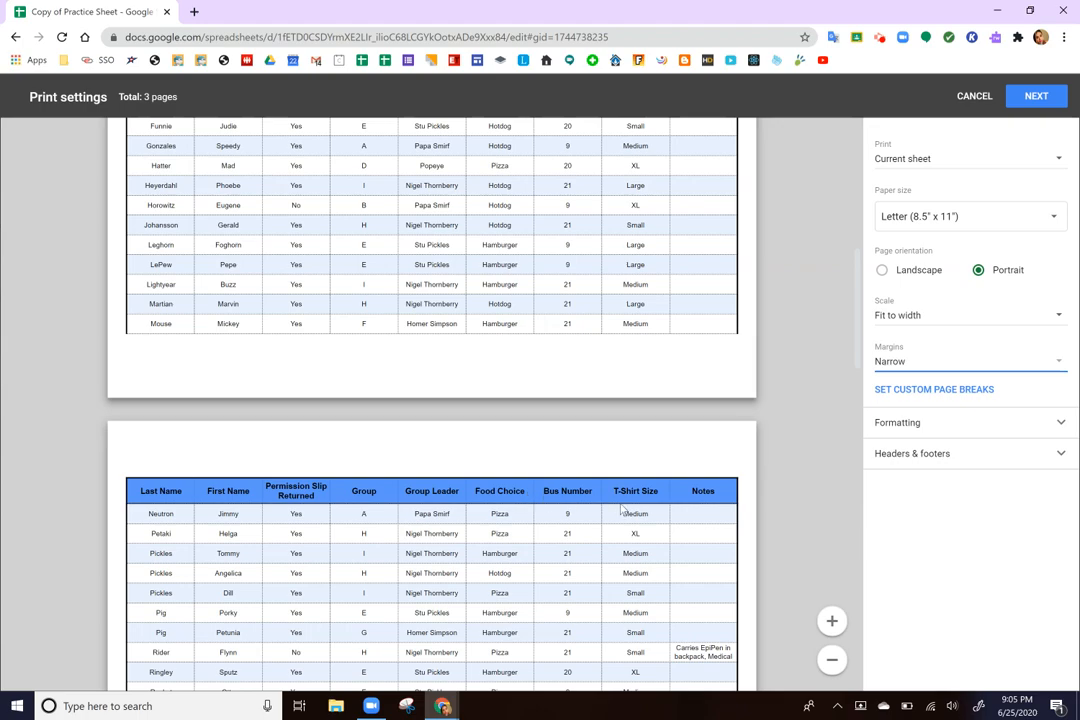
{"action": "scroll", "coordinate": [440, 533], "scroll_direction": "down", "scroll_amount": 2}
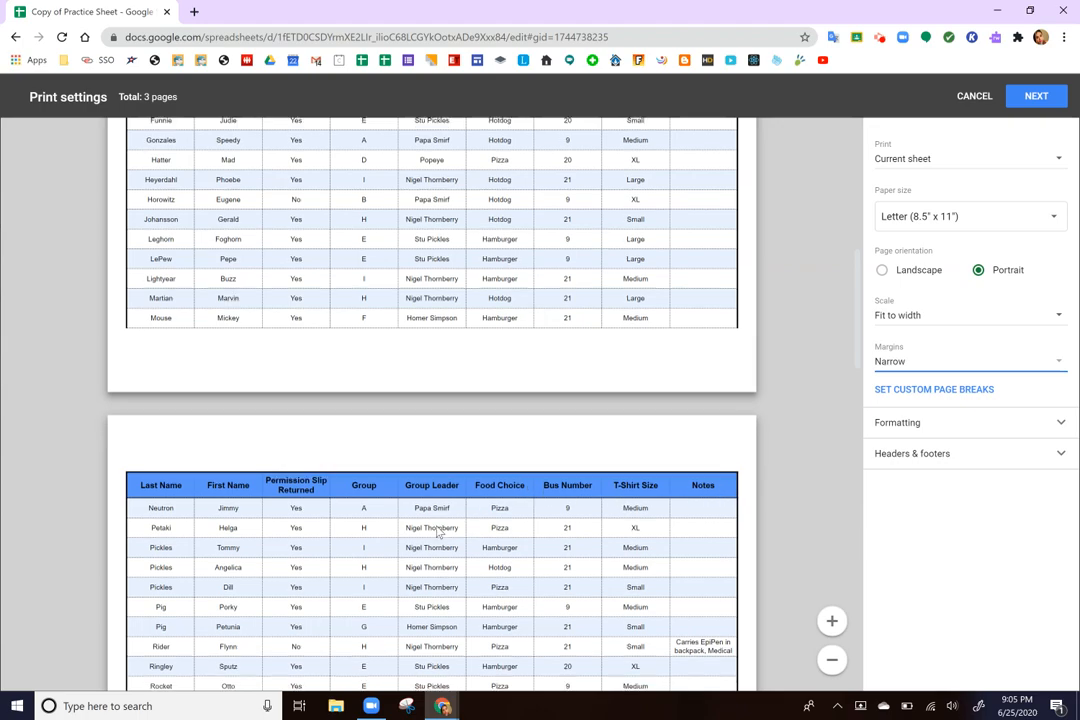
{"action": "scroll", "coordinate": [289, 418], "scroll_direction": "down", "scroll_amount": 5}
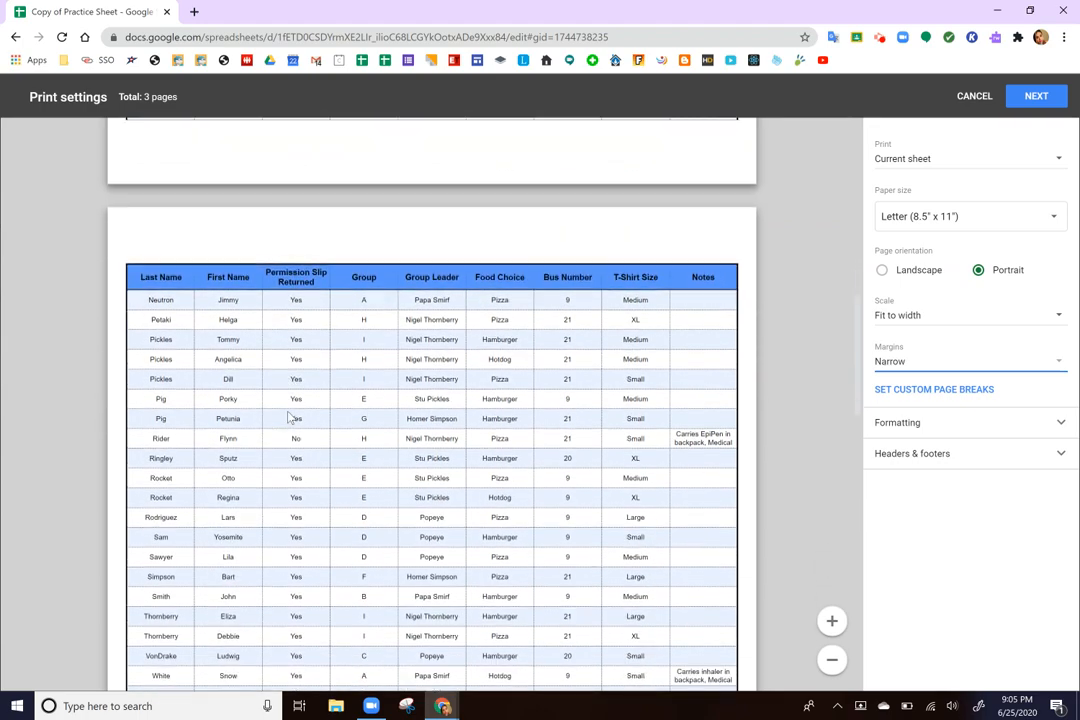
{"action": "scroll", "coordinate": [289, 418], "scroll_direction": "down", "scroll_amount": 3}
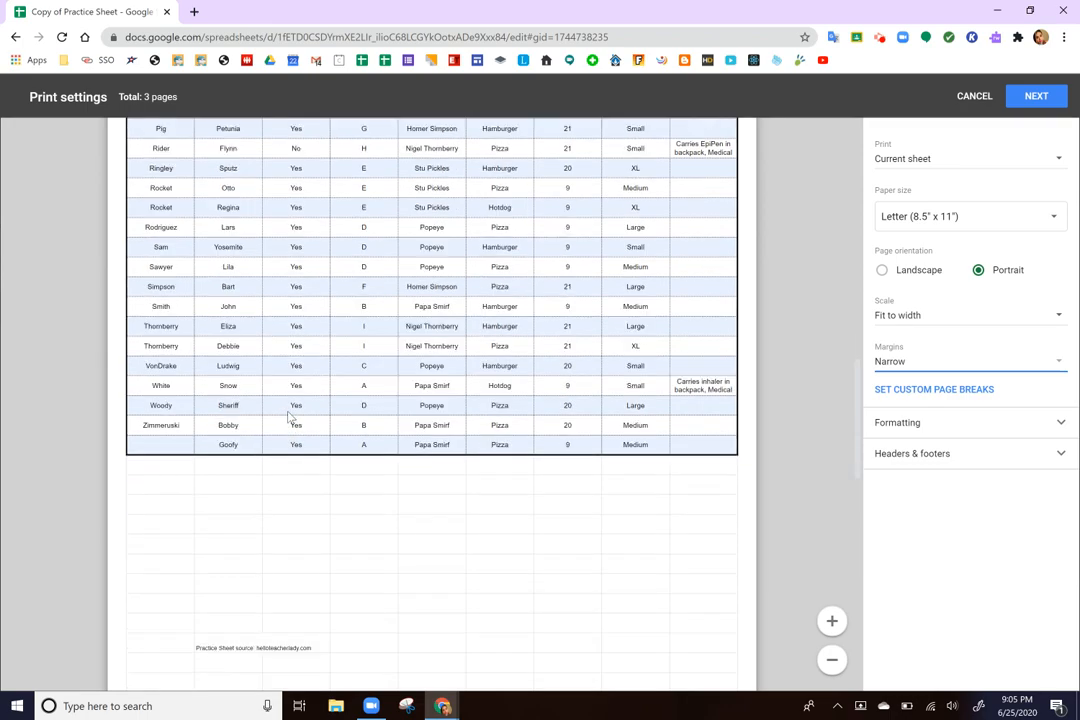
{"action": "scroll", "coordinate": [289, 418], "scroll_direction": "down", "scroll_amount": 5}
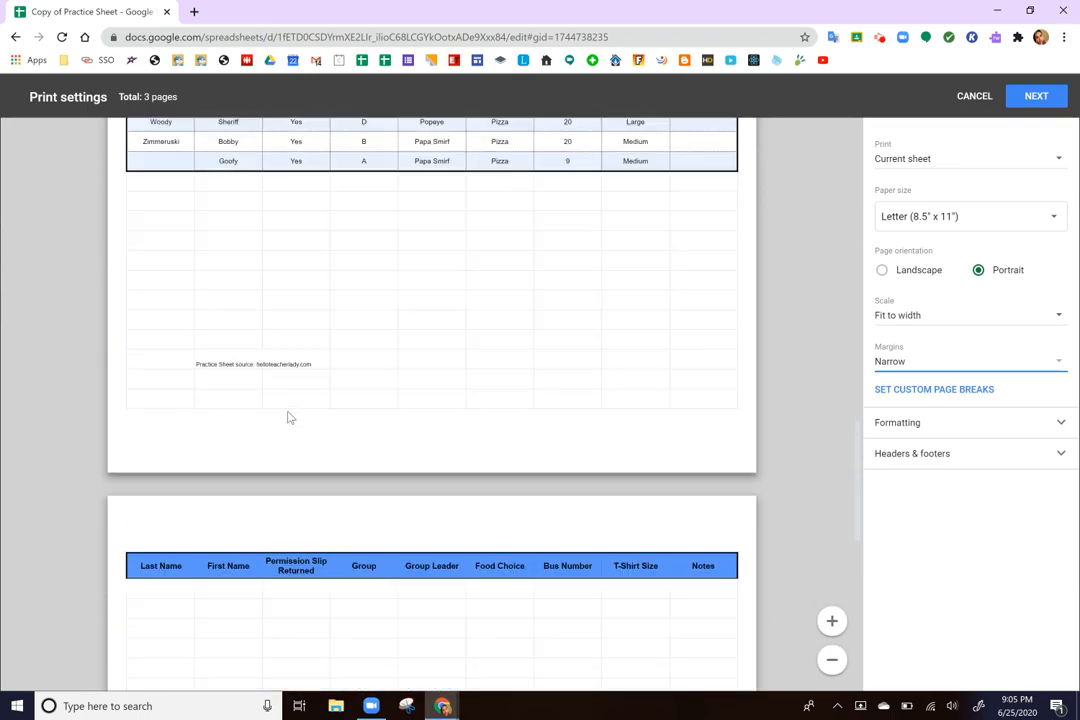
{"action": "scroll", "coordinate": [289, 418], "scroll_direction": "down", "scroll_amount": 3}
{"action": "scroll", "coordinate": [178, 485], "scroll_direction": "down", "scroll_amount": 4}
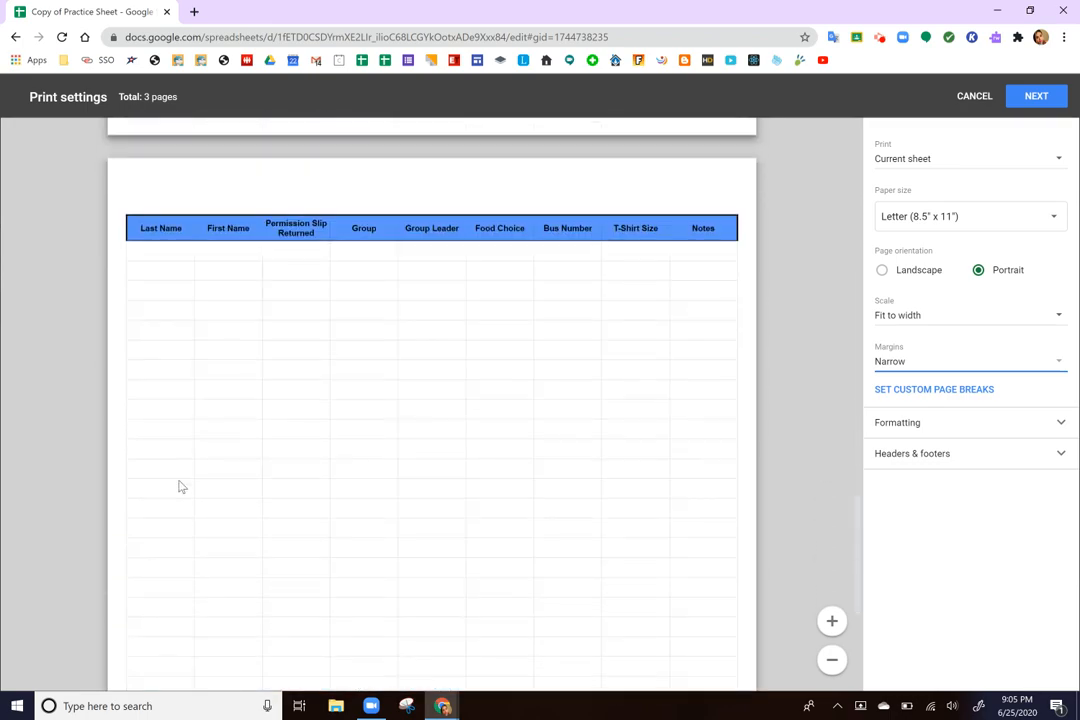
{"action": "scroll", "coordinate": [178, 487], "scroll_direction": "down", "scroll_amount": 7}
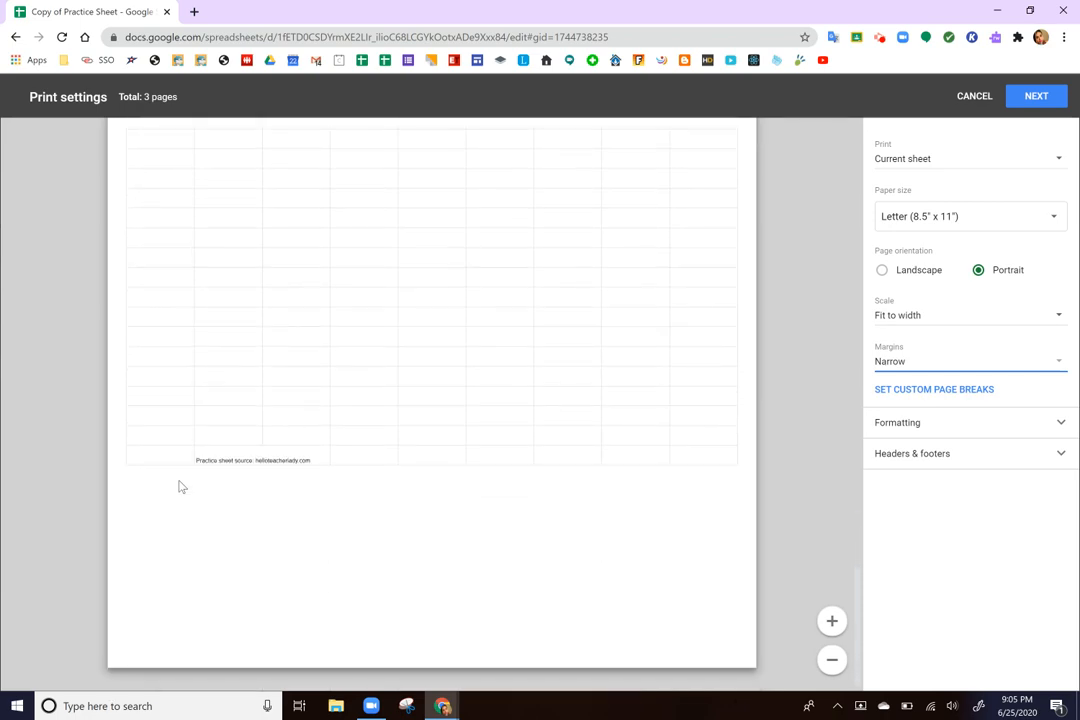
{"action": "scroll", "coordinate": [181, 487], "scroll_direction": "up", "scroll_amount": 11}
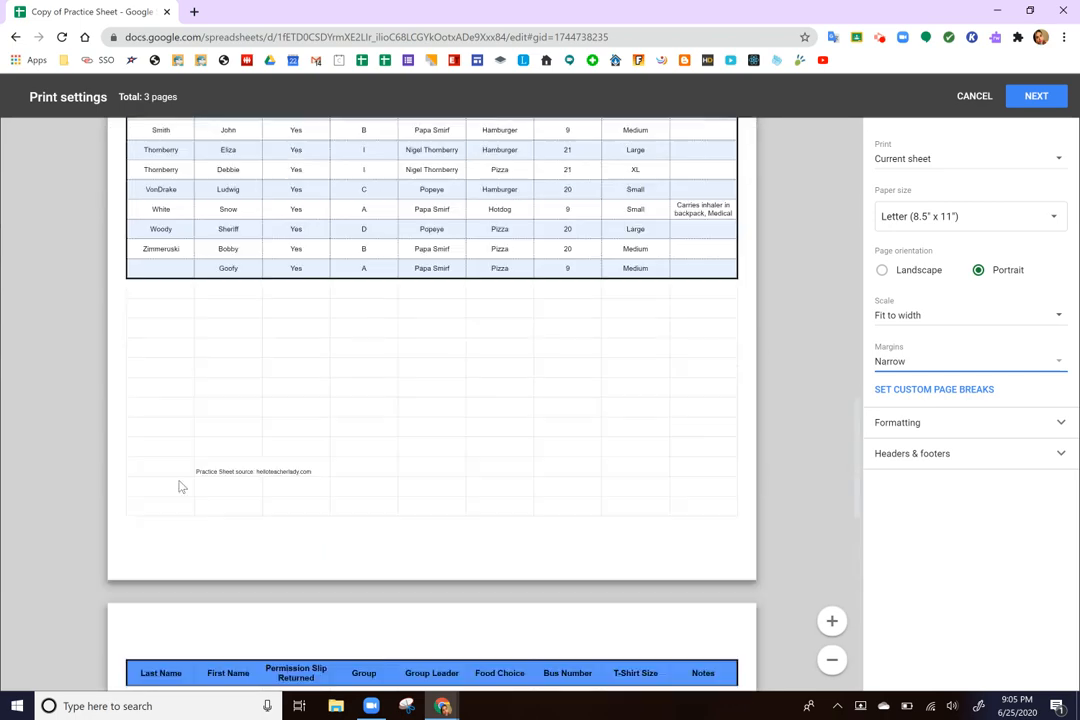
{"action": "scroll", "coordinate": [180, 486], "scroll_direction": "up", "scroll_amount": 9}
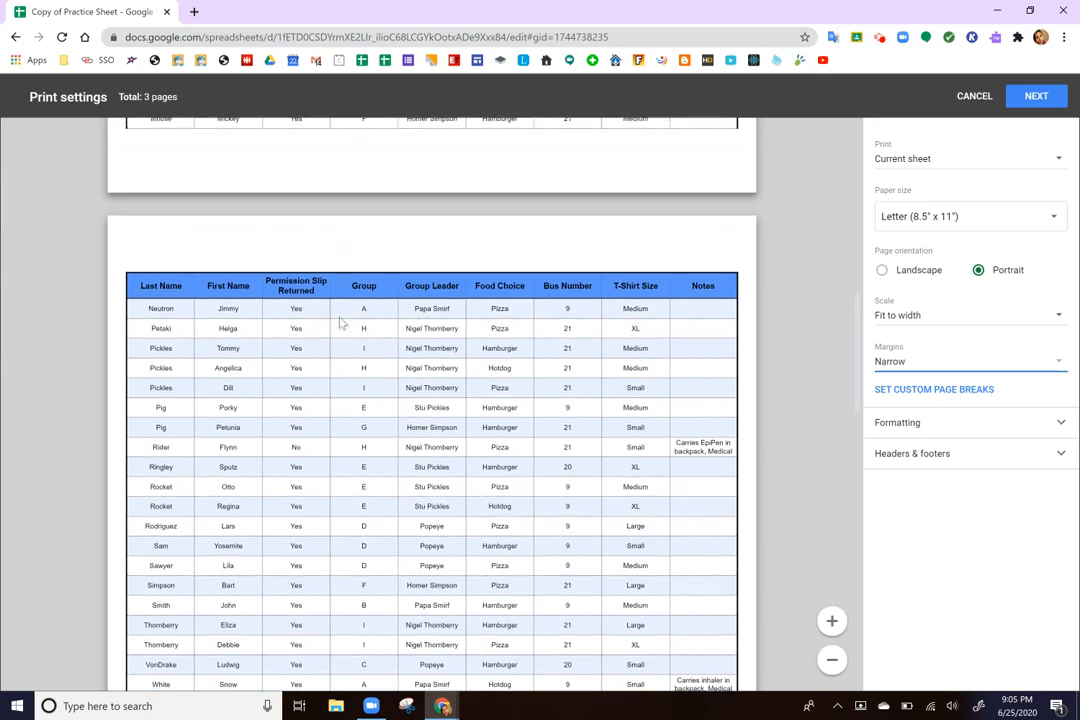
{"action": "left_click", "coordinate": [972, 97]}
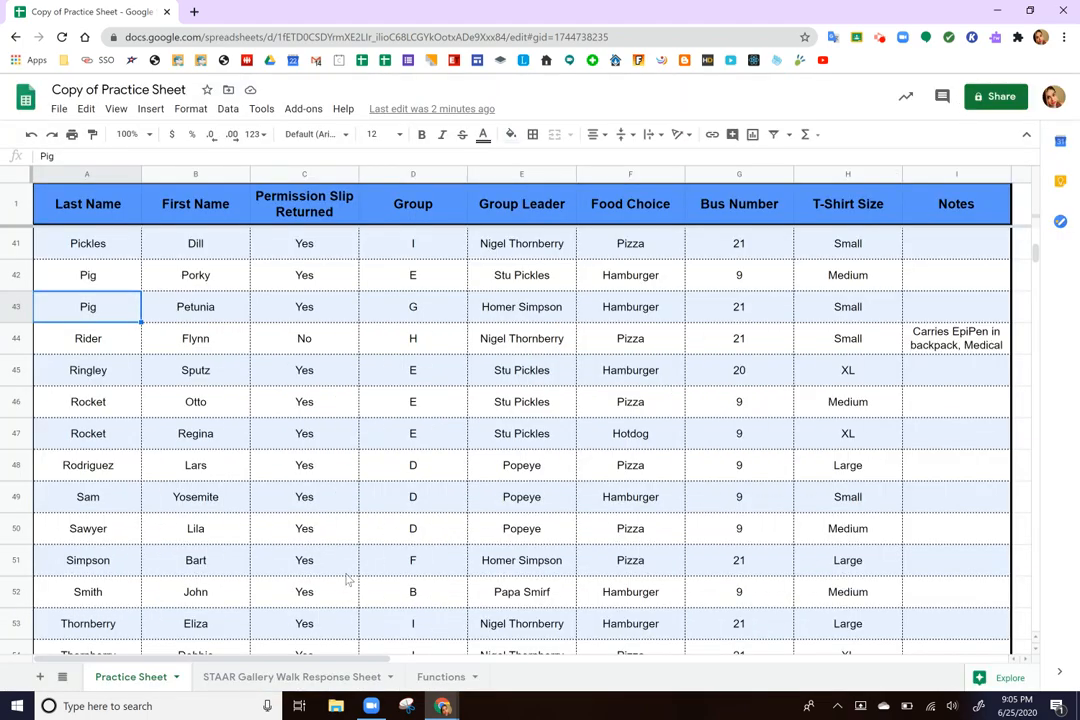
Step: Delete all the blank rows below the data table, rows 60 to 999
{"action": "scroll", "coordinate": [345, 579], "scroll_direction": "down", "scroll_amount": 3}
{"action": "scroll", "coordinate": [345, 579], "scroll_direction": "down", "scroll_amount": 1}
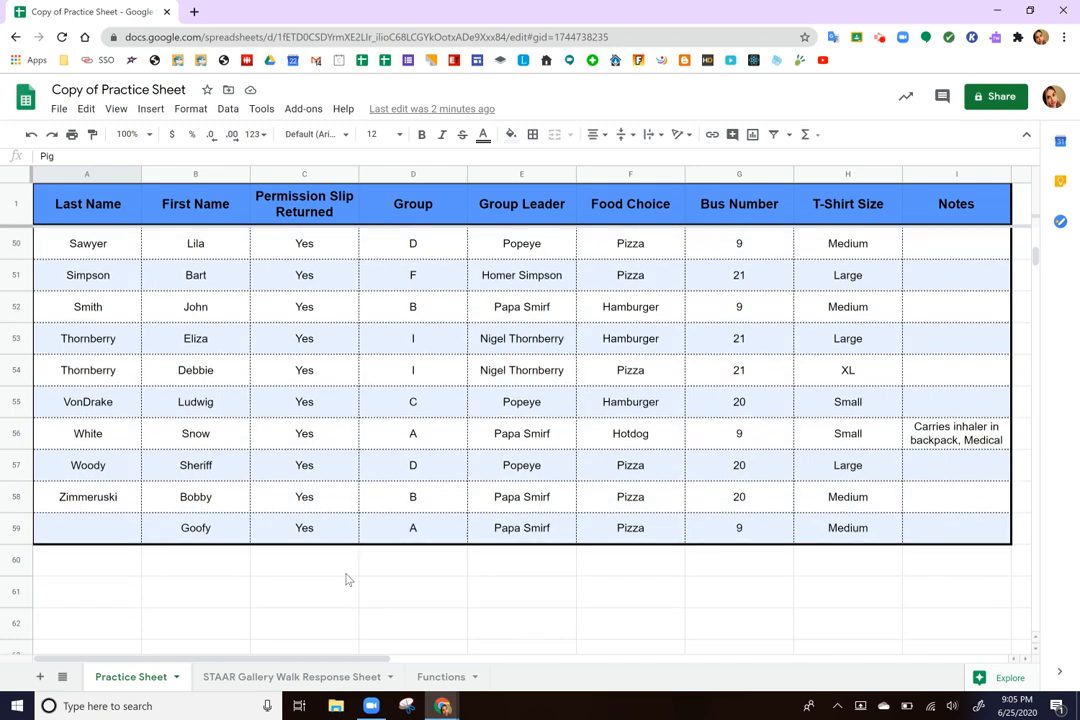
{"action": "scroll", "coordinate": [66, 582], "scroll_direction": "down", "scroll_amount": 1}
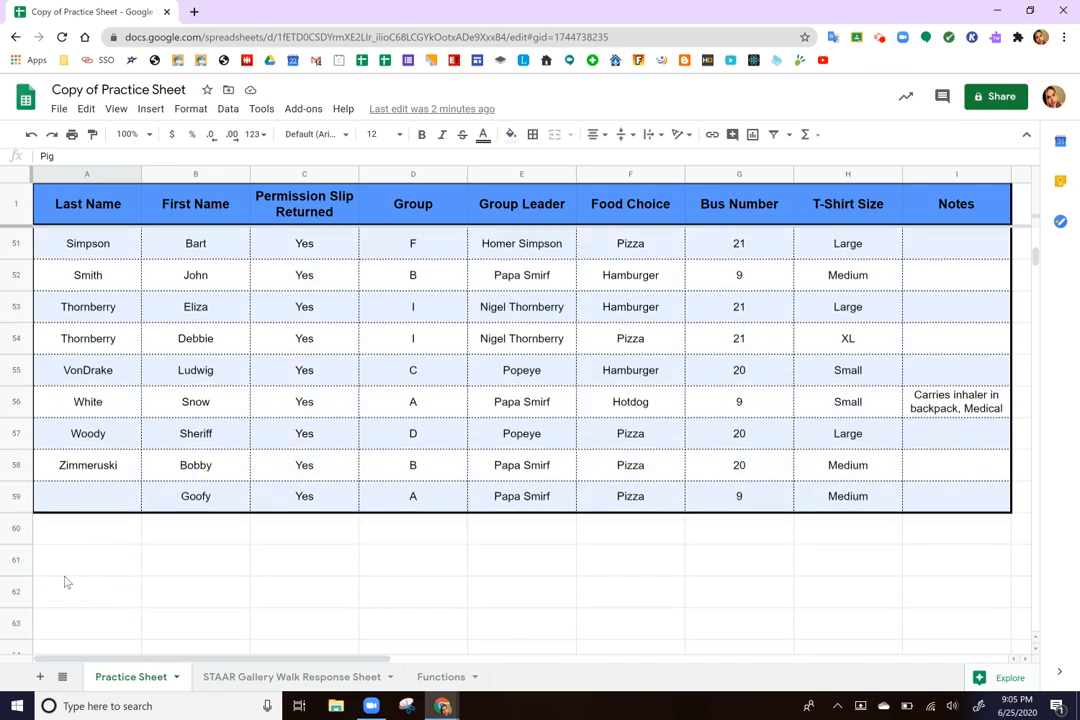
{"action": "left_click", "coordinate": [10, 530]}
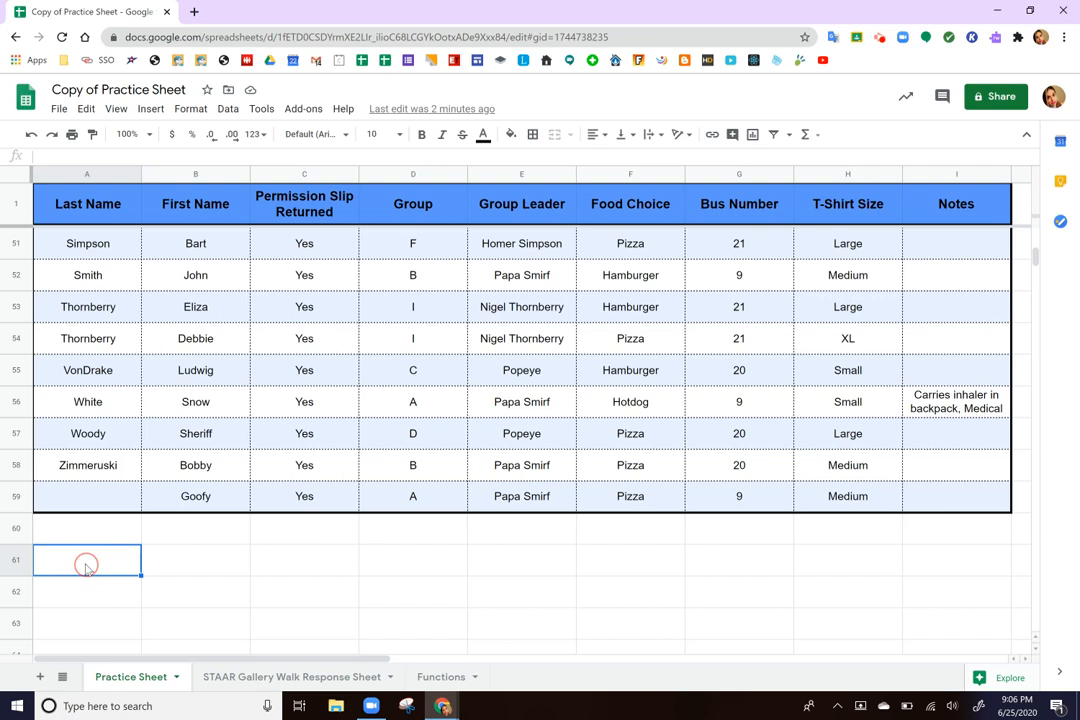
{"action": "left_click", "coordinate": [9, 527]}
{"action": "left_click_drag", "start_coordinate": [12, 523], "coordinate": [15, 650]}
{"action": "left_click", "coordinate": [87, 369]}
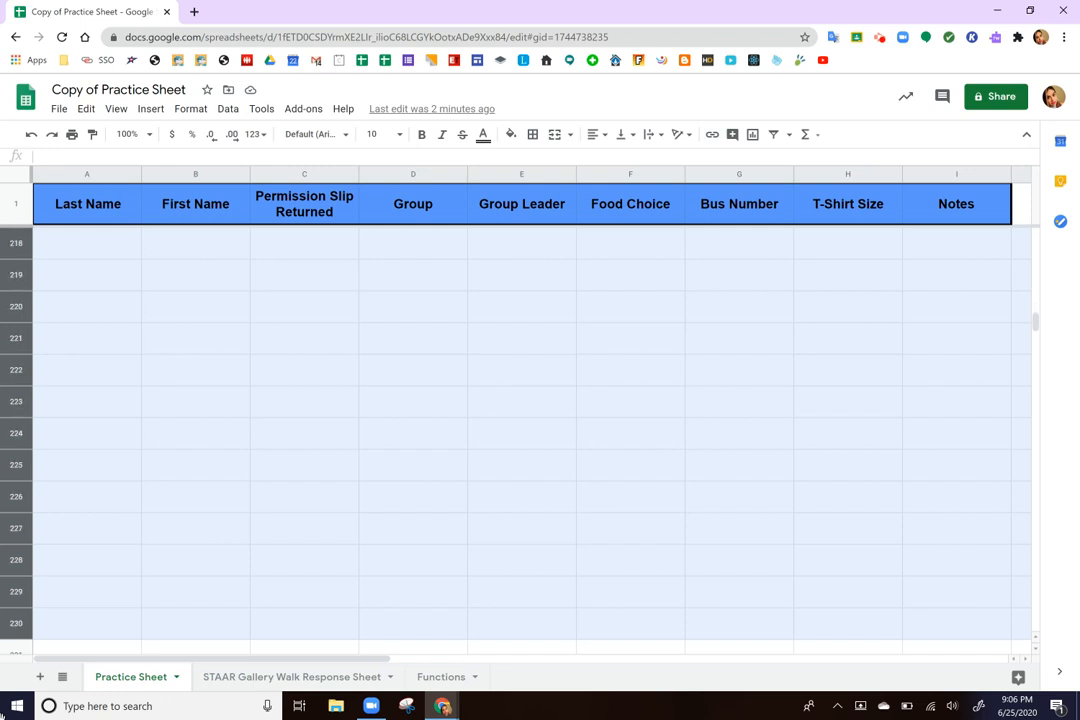
{"action": "left_click_drag", "start_coordinate": [15, 650], "coordinate": [15, 650]}
{"action": "left_click_drag", "start_coordinate": [2, 712], "coordinate": [2, 712]}
{"action": "left_click_drag", "start_coordinate": [2, 712], "coordinate": [2, 712]}
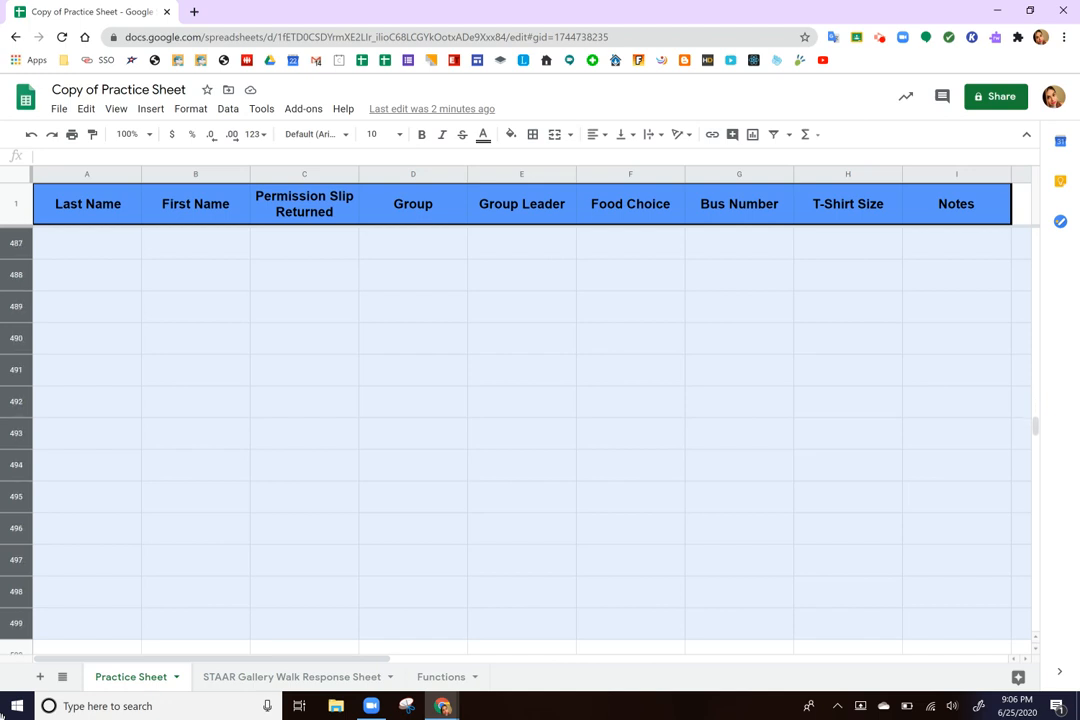
{"action": "left_click_drag", "start_coordinate": [2, 712], "coordinate": [2, 712]}
{"action": "scroll", "coordinate": [520, 430], "scroll_direction": "down", "scroll_amount": 3}
{"action": "scroll", "coordinate": [520, 430], "scroll_direction": "down", "scroll_amount": 5}
{"action": "scroll", "coordinate": [520, 430], "scroll_direction": "down", "scroll_amount": 8}
{"action": "scroll", "coordinate": [520, 430], "scroll_direction": "down", "scroll_amount": 5}
{"action": "scroll", "coordinate": [520, 430], "scroll_direction": "down", "scroll_amount": 5}
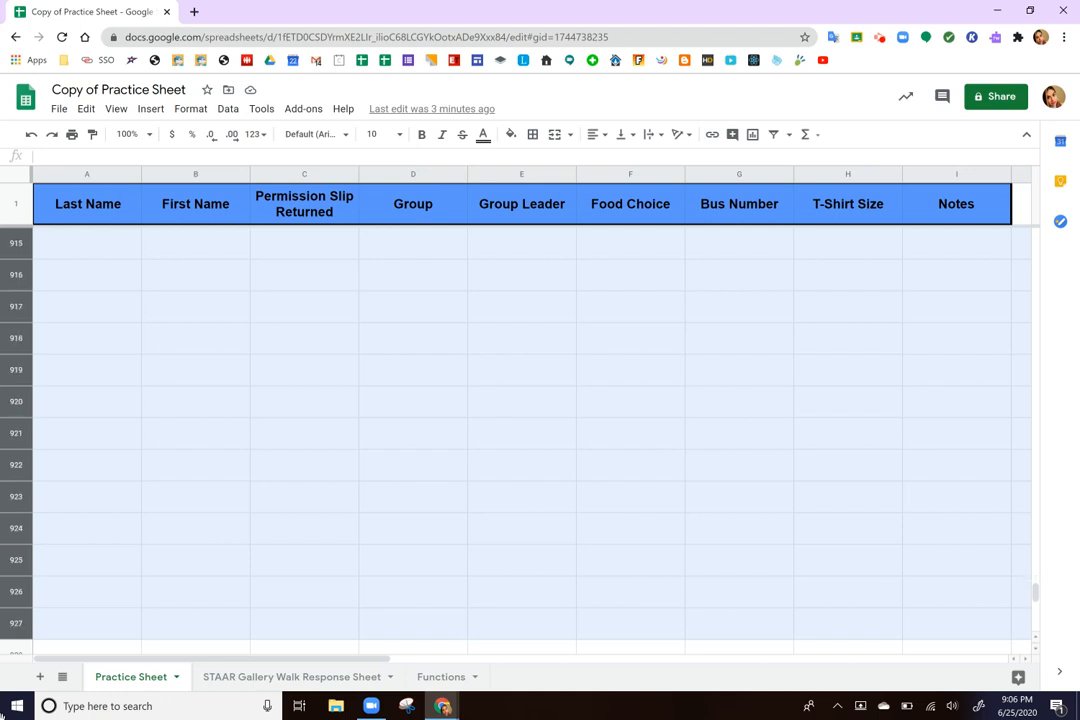
{"action": "scroll", "coordinate": [520, 430], "scroll_direction": "down", "scroll_amount": 7}
{"action": "scroll", "coordinate": [520, 430], "scroll_direction": "down", "scroll_amount": 8}
{"action": "scroll", "coordinate": [520, 430], "scroll_direction": "down", "scroll_amount": 3}
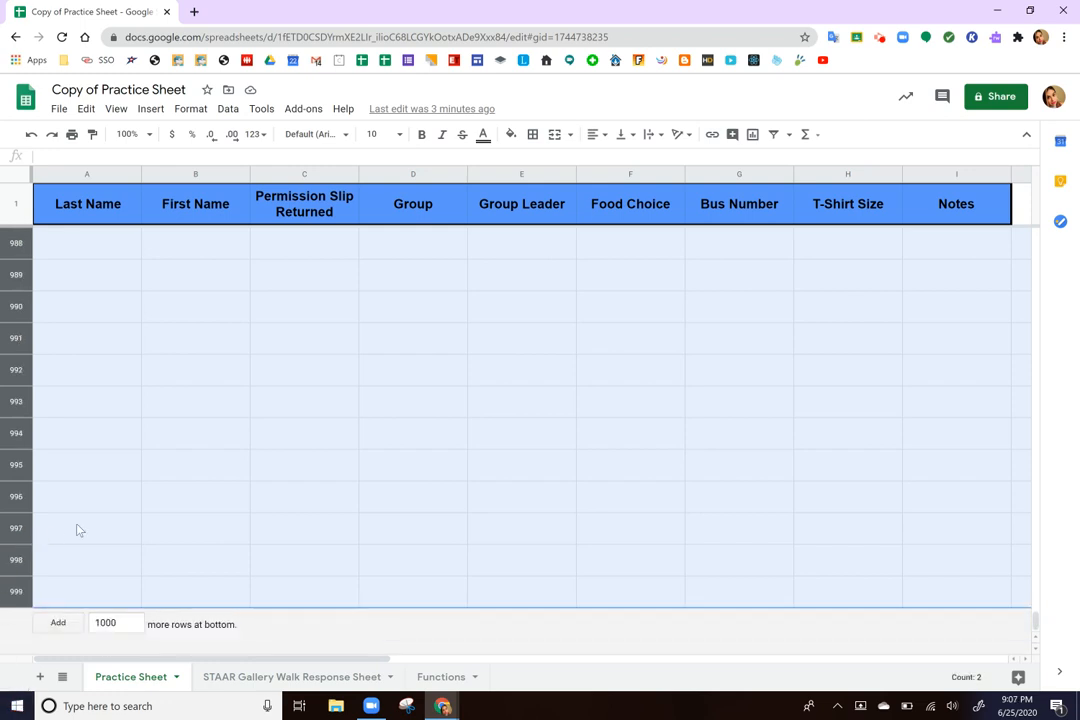
{"action": "right_click", "coordinate": [119, 478]}
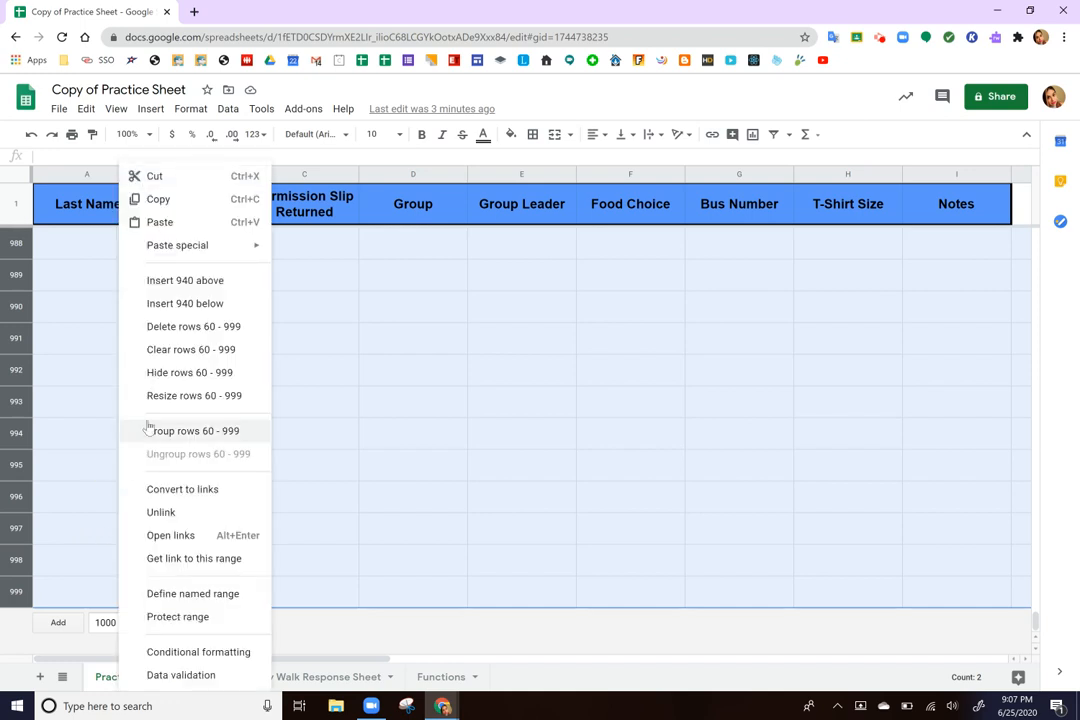
{"action": "left_click", "coordinate": [183, 338]}
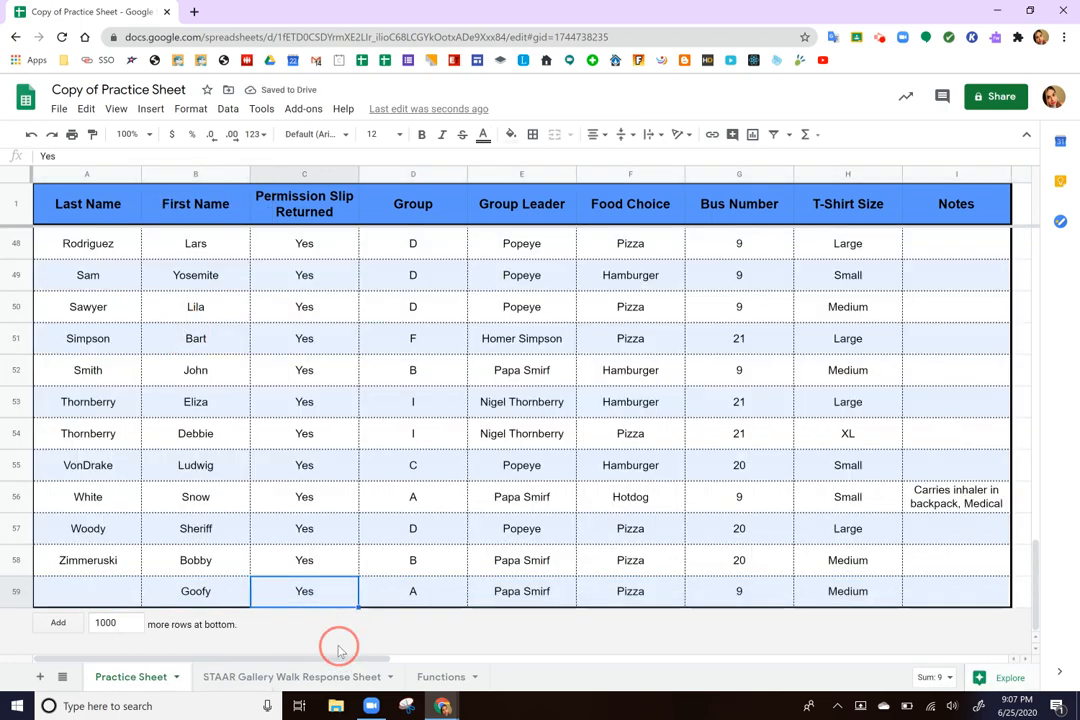
{"action": "left_click", "coordinate": [340, 578]}
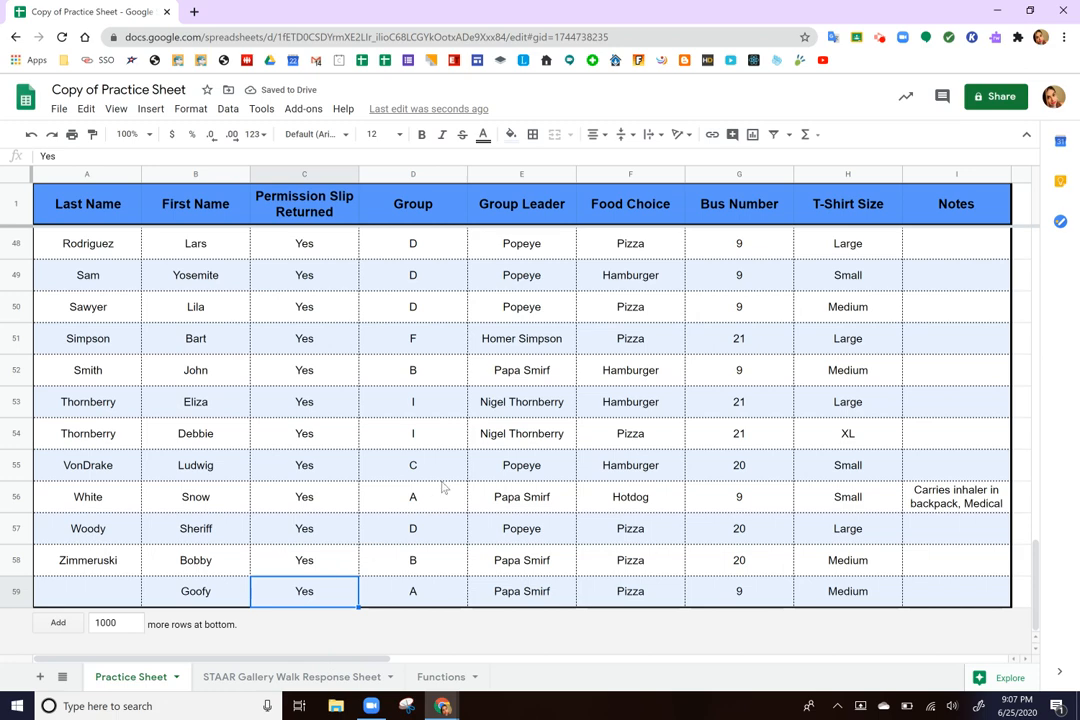
Step: Delete all the blank columns beside the Notes column, columns J to Y
{"action": "scroll", "coordinate": [443, 487], "scroll_direction": "up", "scroll_amount": 2}
{"action": "scroll", "coordinate": [731, 482], "scroll_direction": "right", "scroll_amount": 2}
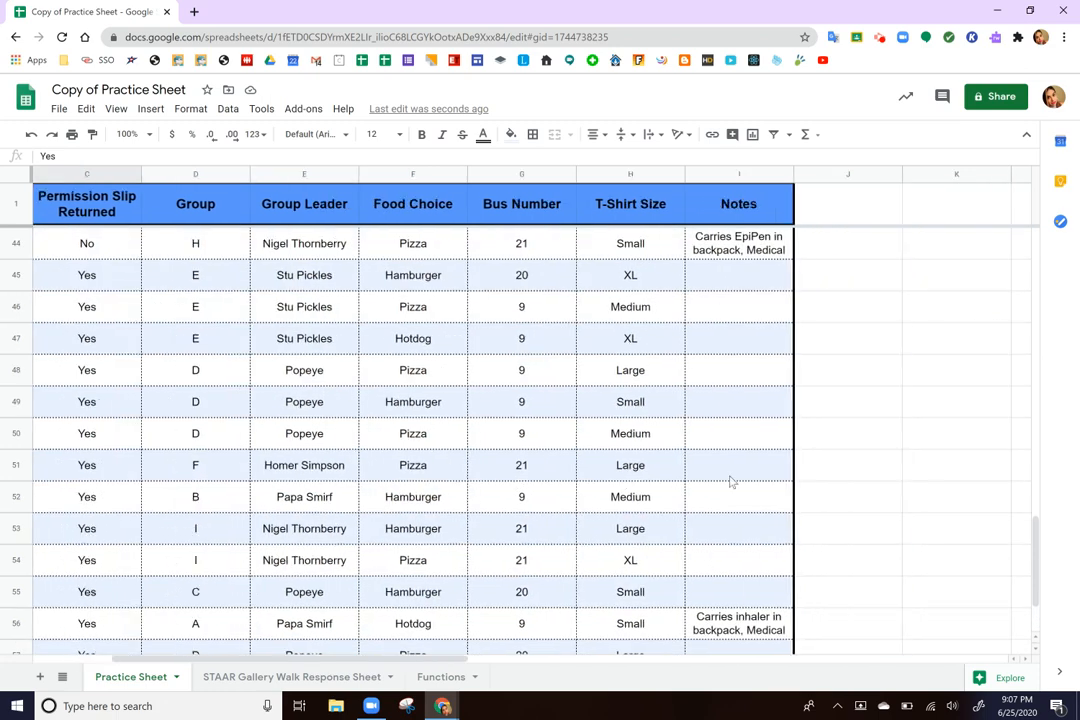
{"action": "scroll", "coordinate": [731, 482], "scroll_direction": "right", "scroll_amount": 5}
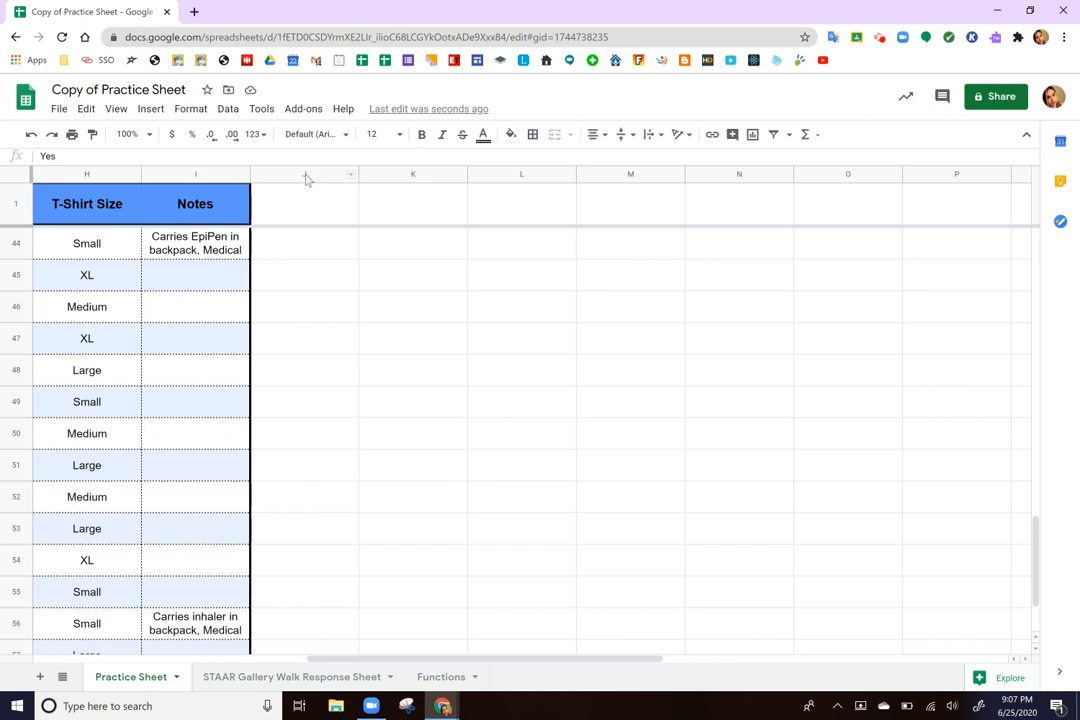
{"action": "left_click_drag", "start_coordinate": [305, 176], "coordinate": [548, 165]}
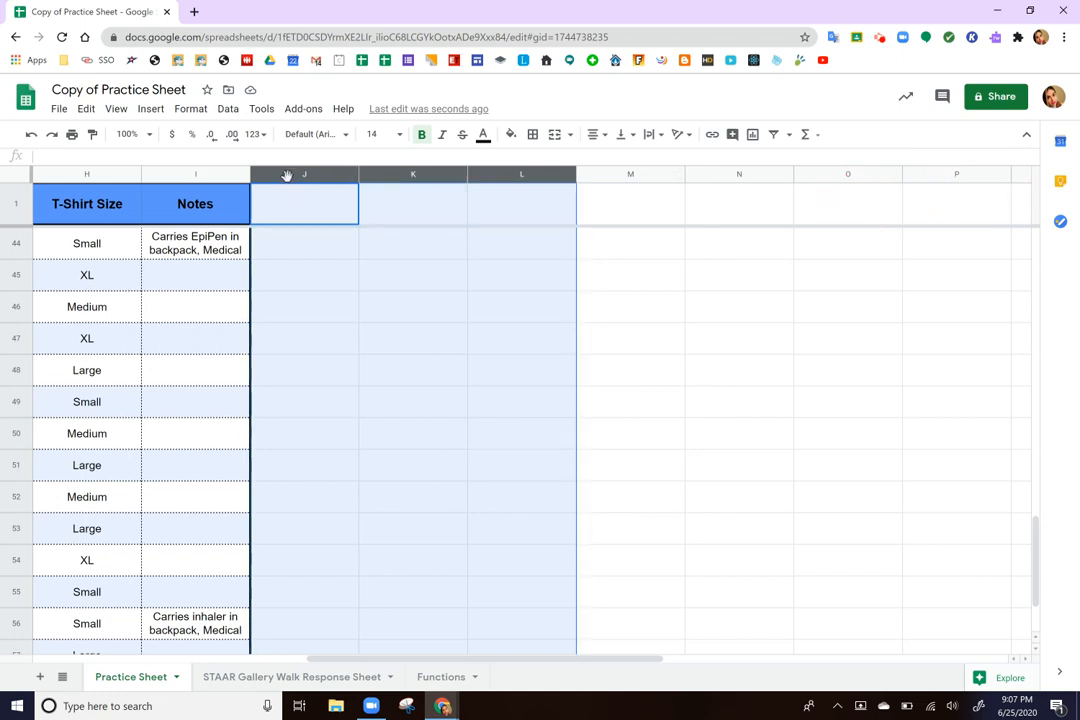
{"action": "left_click", "coordinate": [380, 235]}
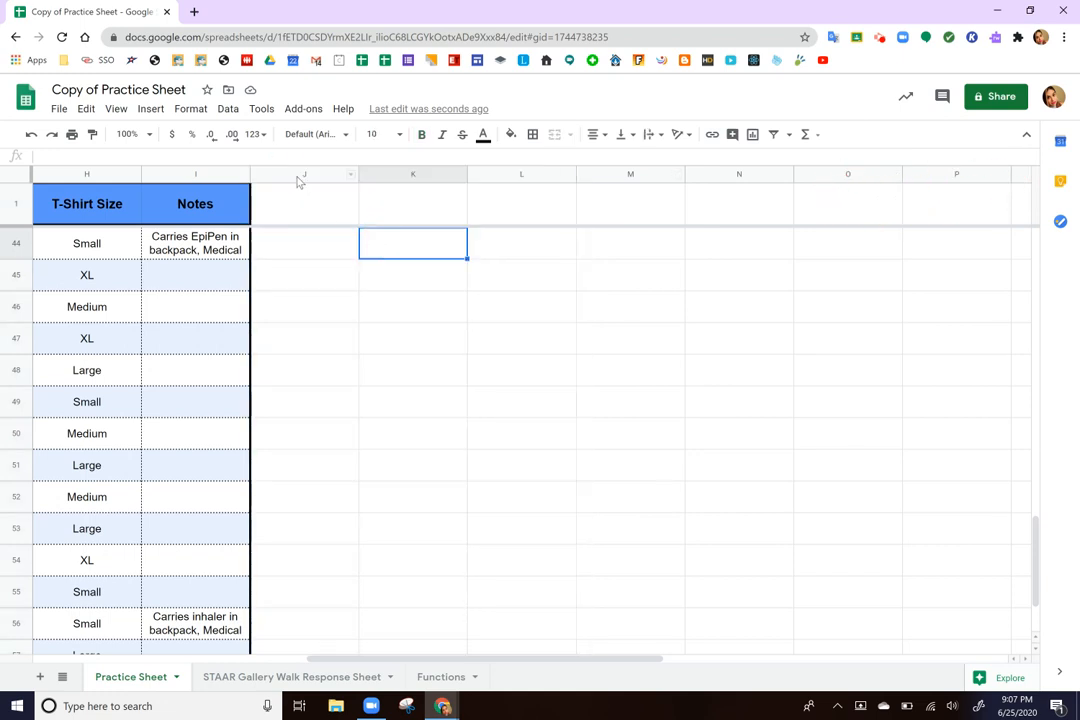
{"action": "left_click", "coordinate": [350, 174]}
{"action": "left_click_drag", "start_coordinate": [571, 187], "coordinate": [1077, 196]}
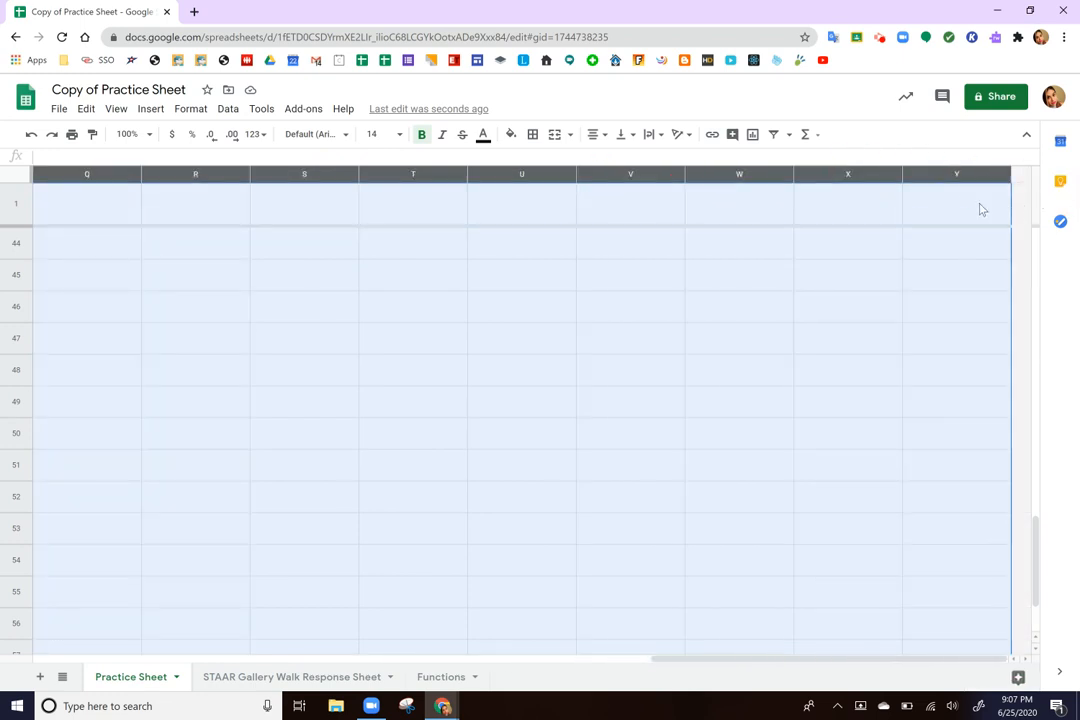
{"action": "right_click", "coordinate": [864, 210]}
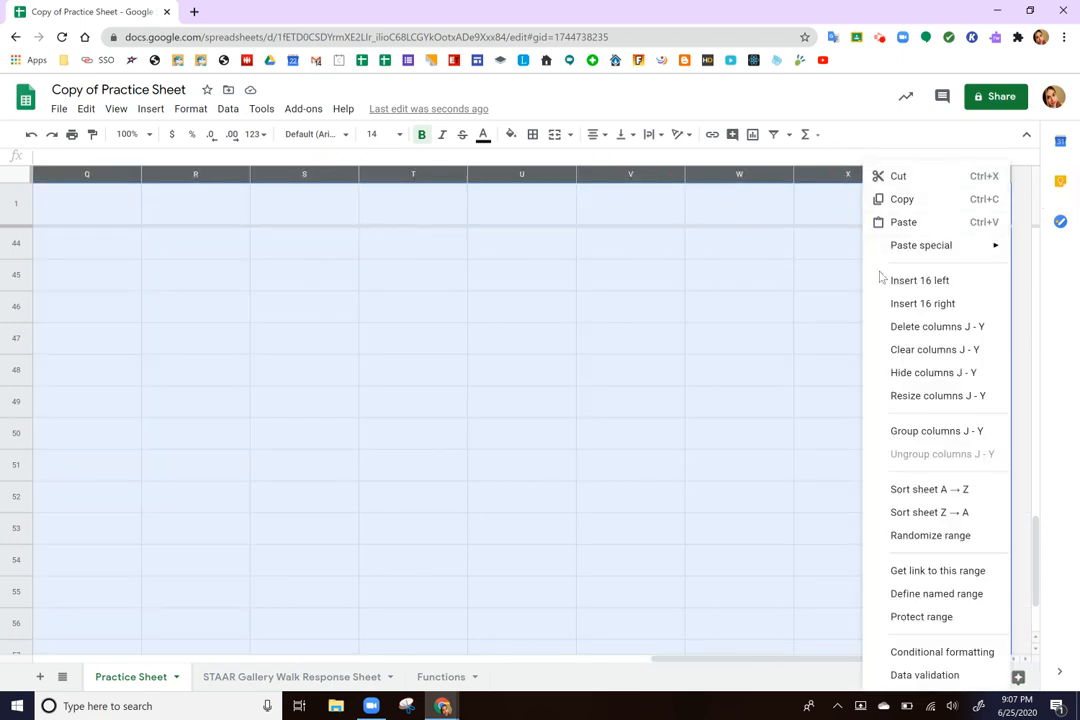
{"action": "left_click", "coordinate": [888, 338]}
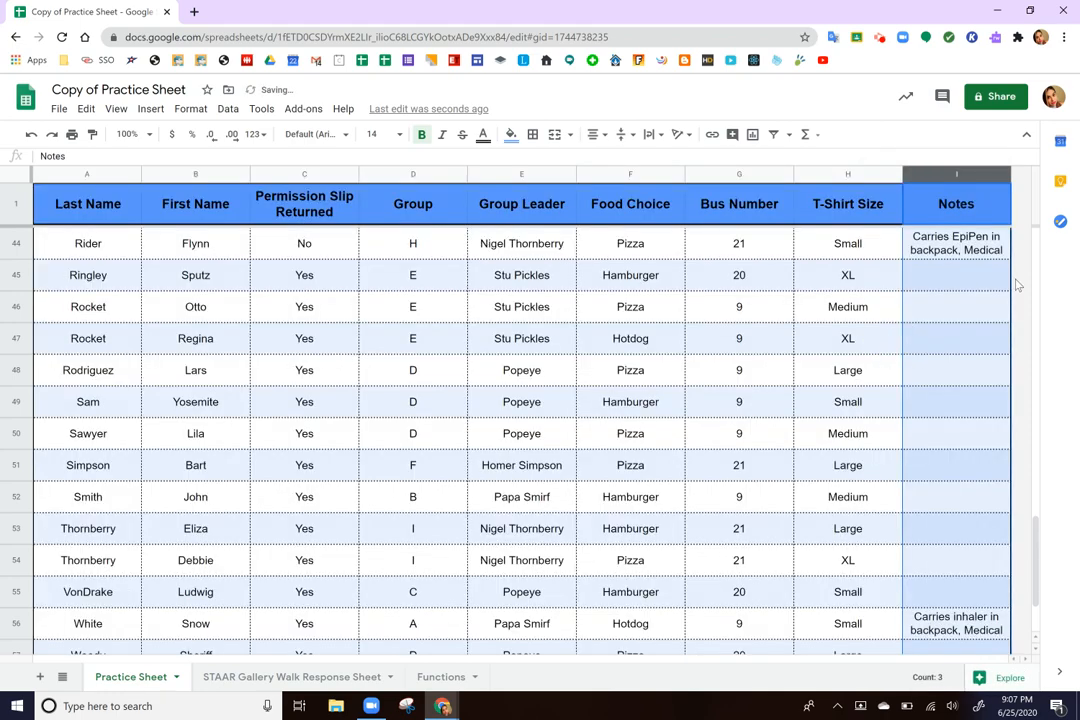
{"action": "left_click", "coordinate": [955, 284]}
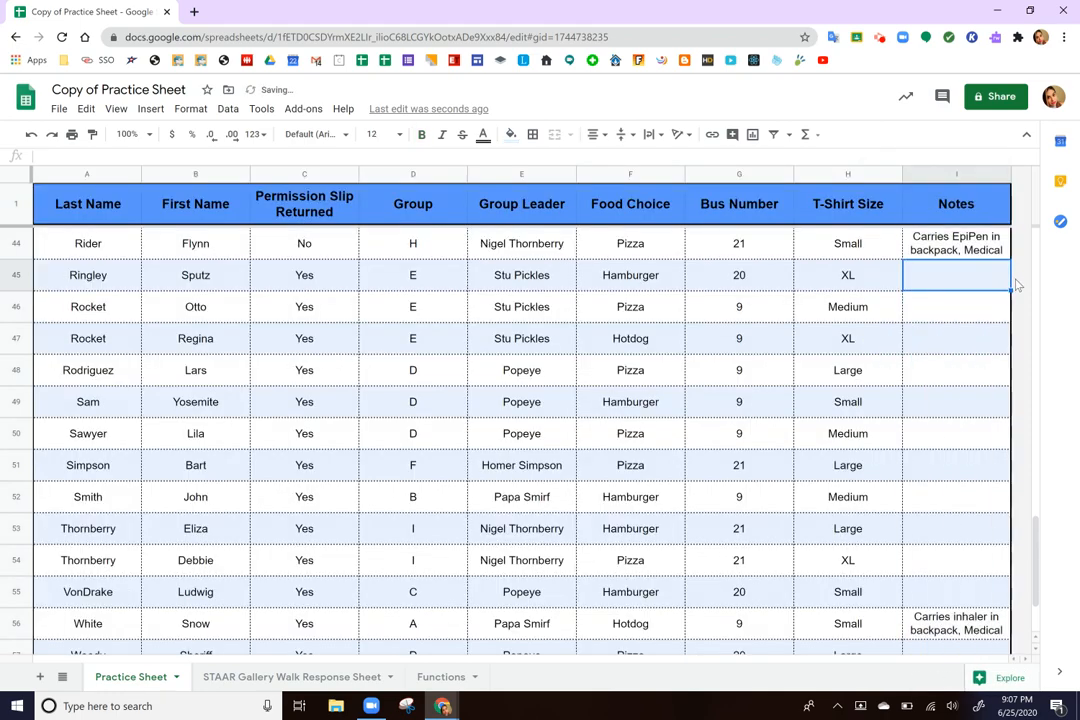
Step: Review all pages of the trimmed sheet in the print preview again and close the print settings without printing
{"action": "scroll", "coordinate": [805, 416], "scroll_direction": "down", "scroll_amount": 2}
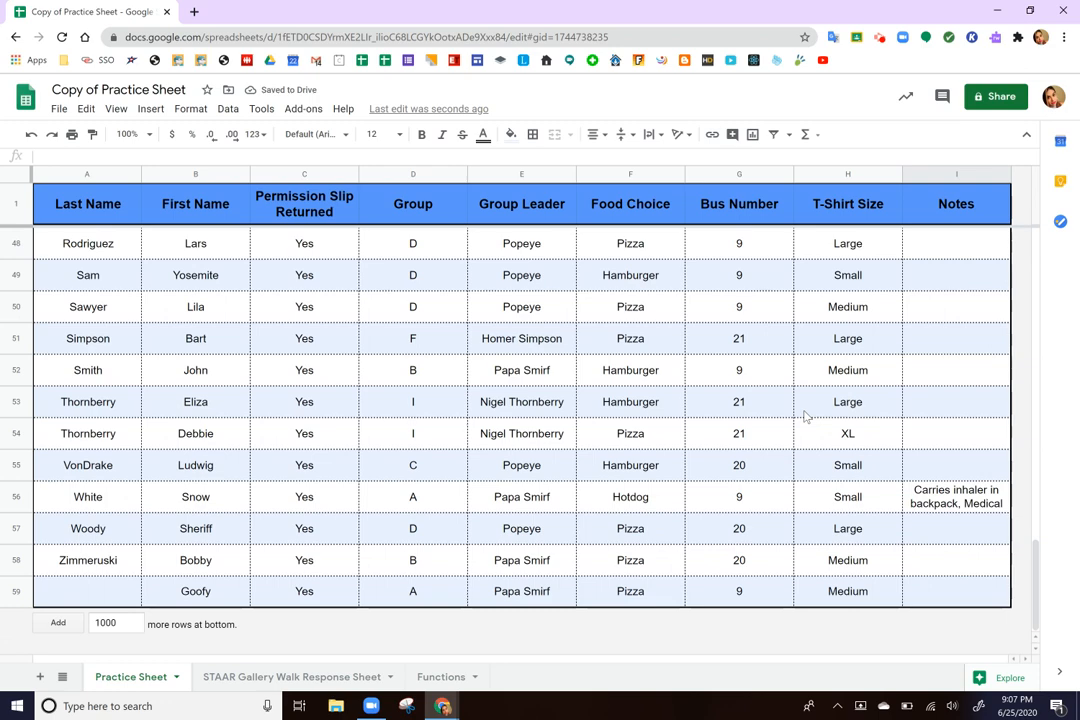
{"action": "scroll", "coordinate": [805, 416], "scroll_direction": "up", "scroll_amount": 5}
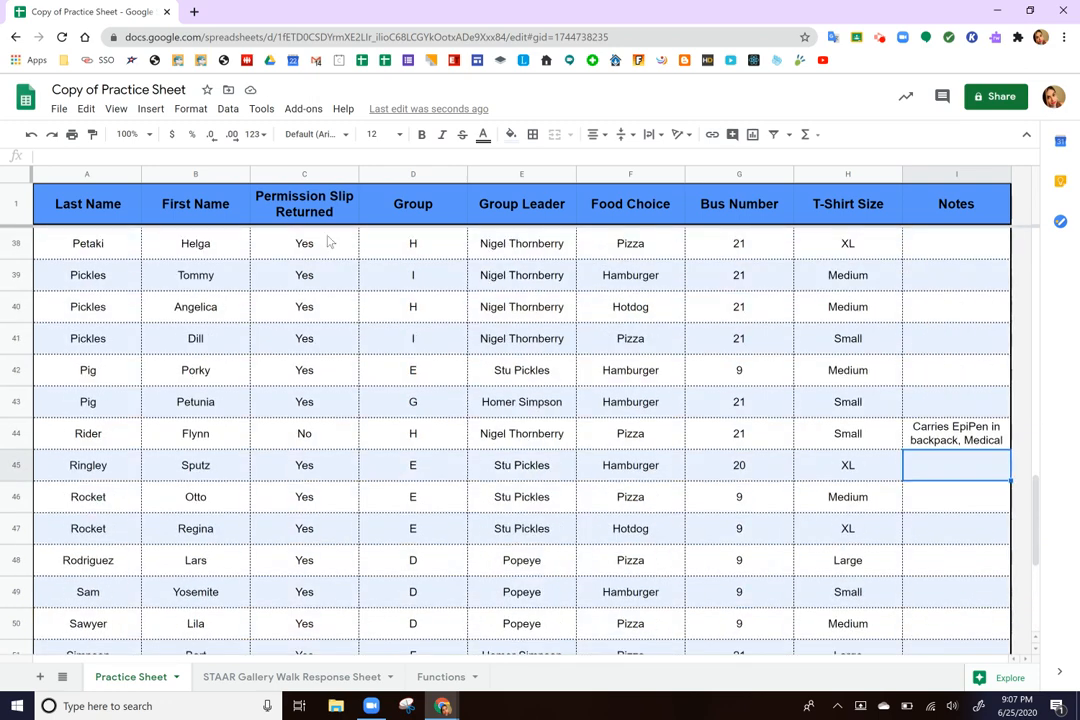
{"action": "left_click", "coordinate": [58, 108]}
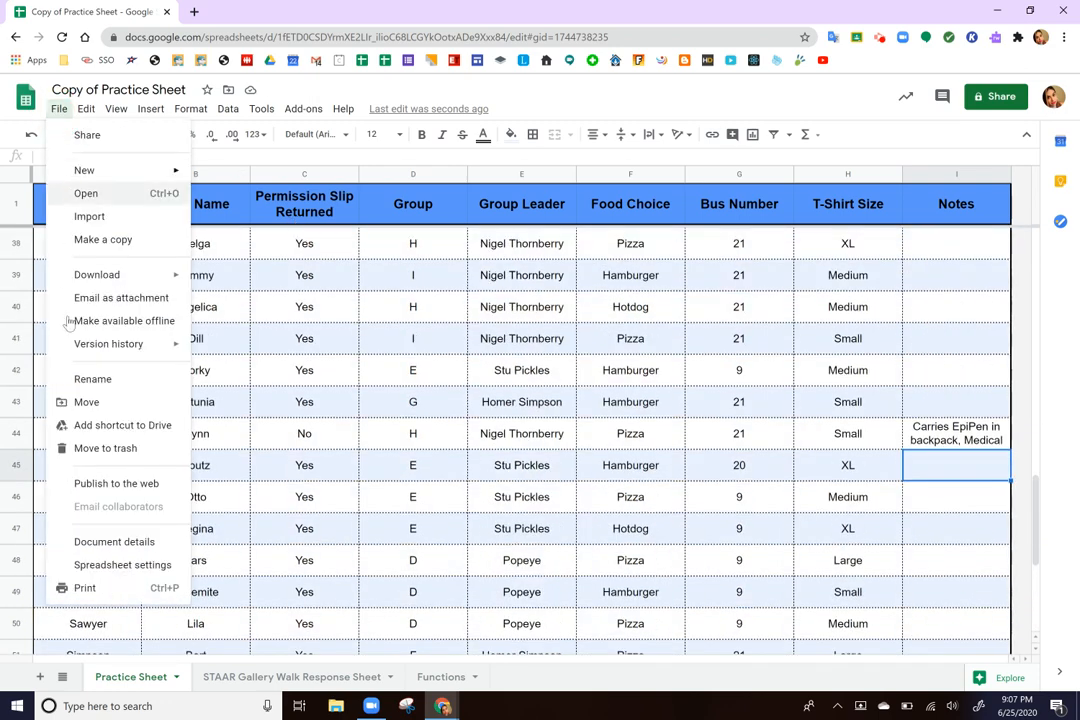
{"action": "left_click", "coordinate": [72, 590]}
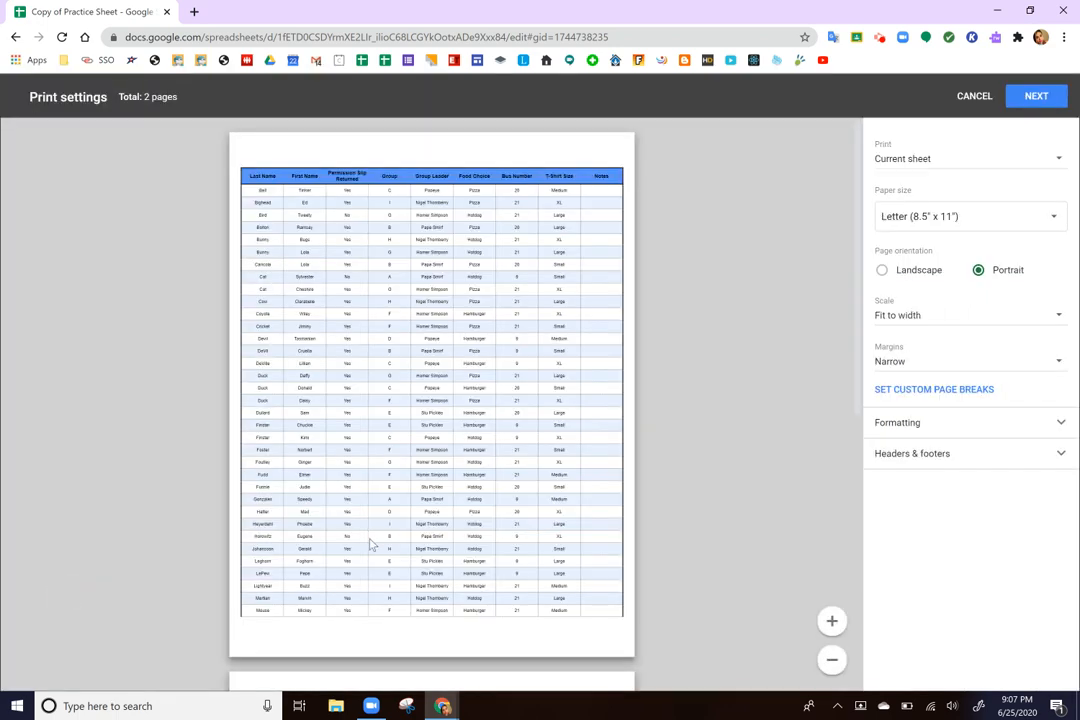
{"action": "scroll", "coordinate": [370, 545], "scroll_direction": "down", "scroll_amount": 1}
{"action": "scroll", "coordinate": [385, 455], "scroll_direction": "down", "scroll_amount": 2}
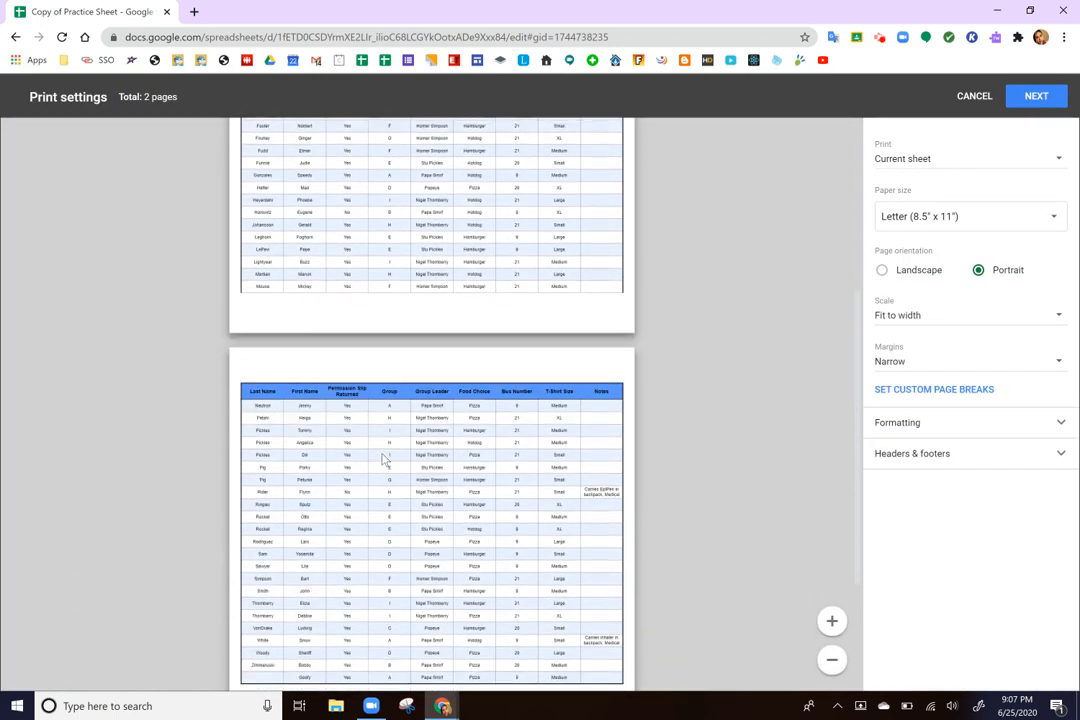
{"action": "scroll", "coordinate": [385, 458], "scroll_direction": "down", "scroll_amount": 2}
{"action": "scroll", "coordinate": [385, 458], "scroll_direction": "up", "scroll_amount": 2}
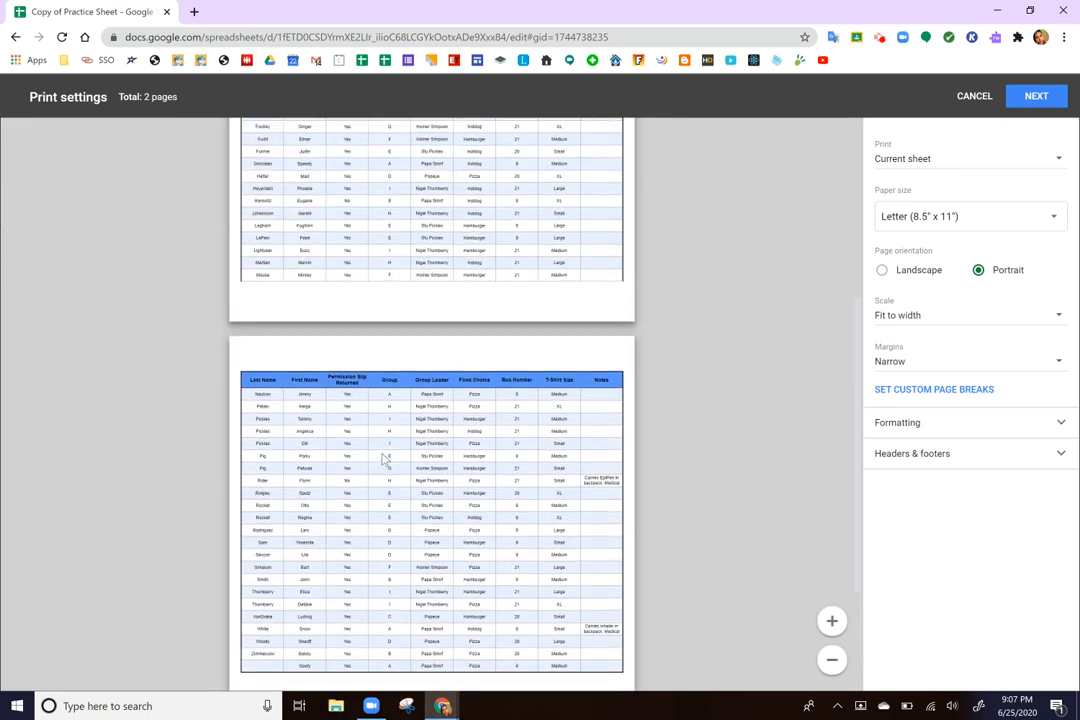
{"action": "scroll", "coordinate": [385, 458], "scroll_direction": "up", "scroll_amount": 3}
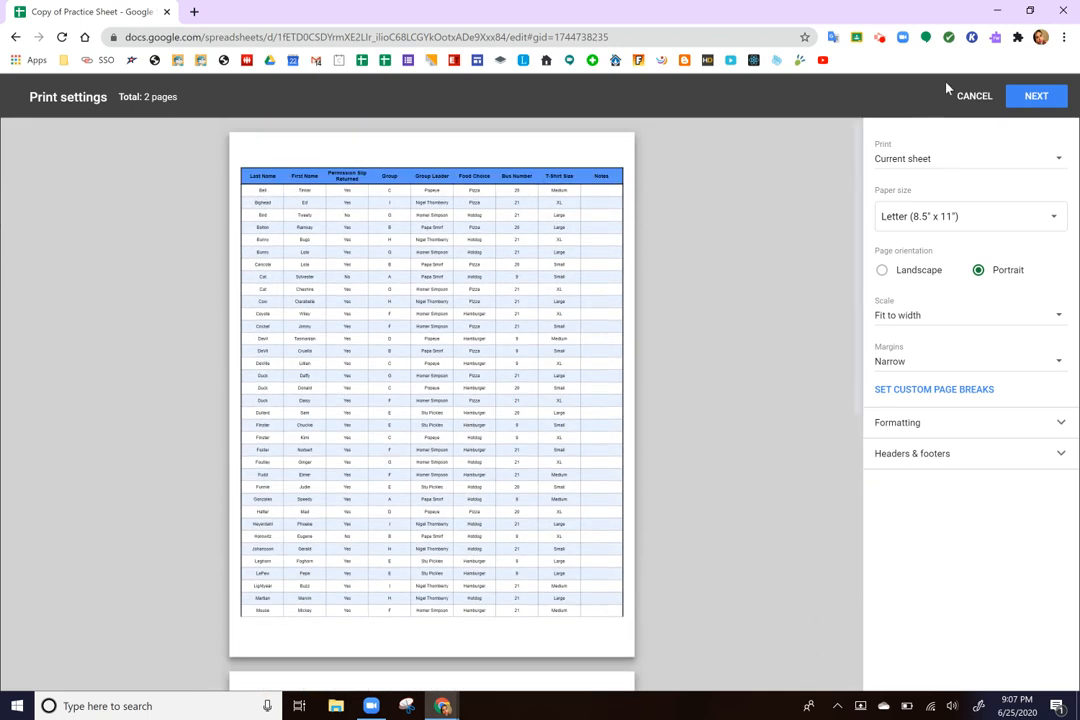
{"action": "left_click", "coordinate": [968, 104]}
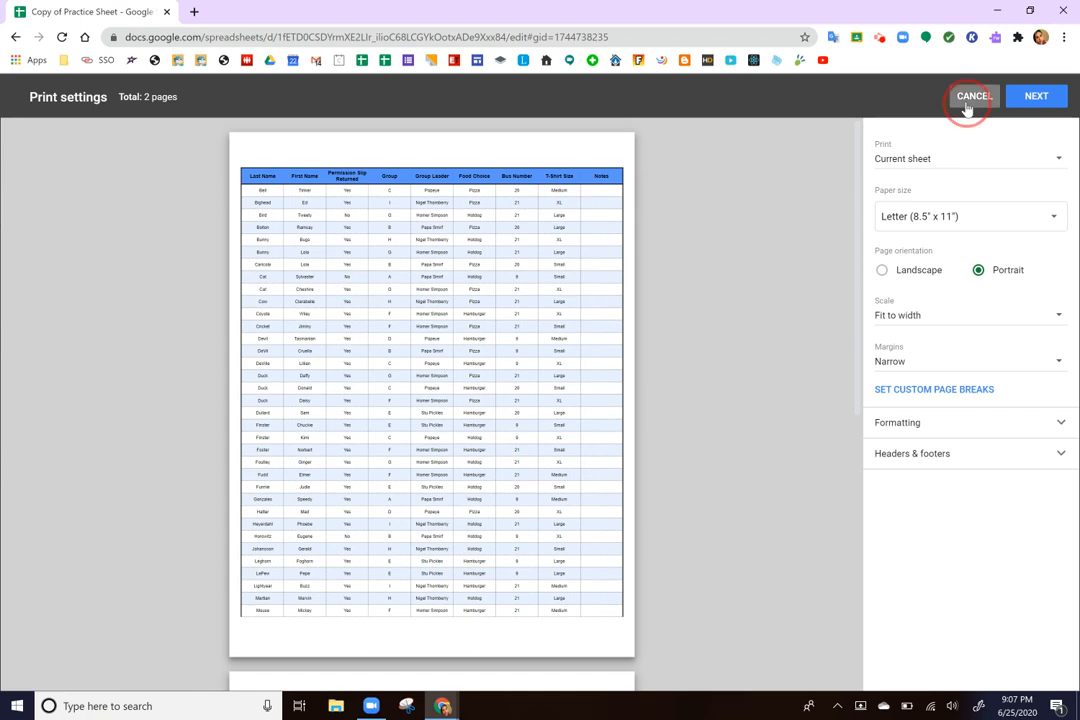